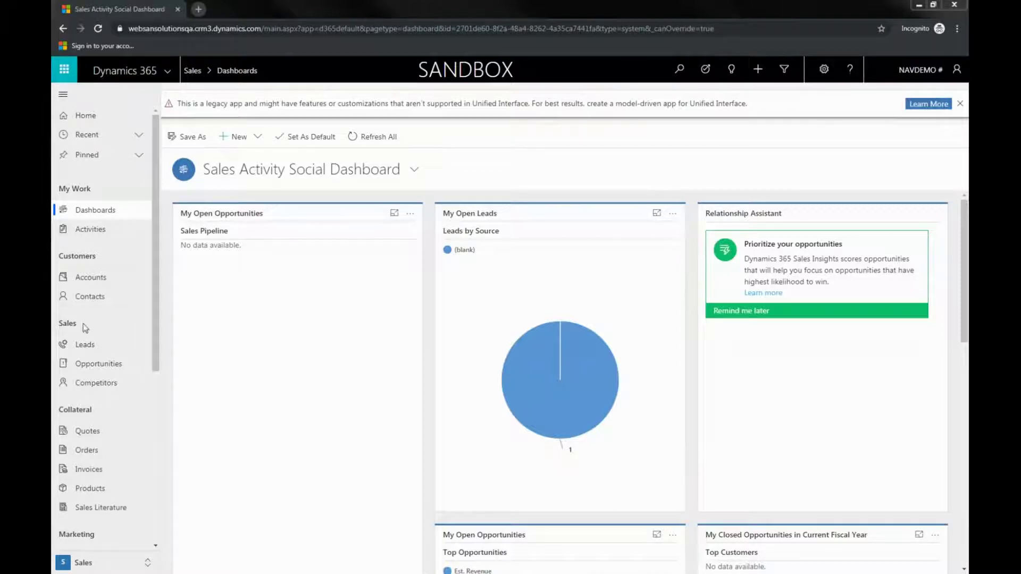
- Go to Leads and switch the view from All Leads to My Open Leads
left_click(84, 344)
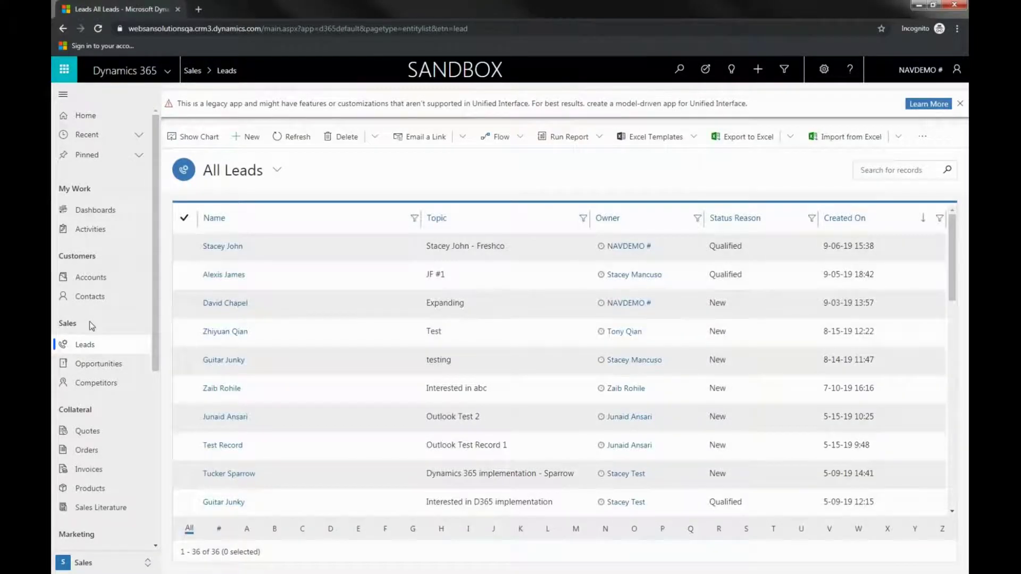
double_click(67, 323)
double_click(195, 552)
left_click(276, 175)
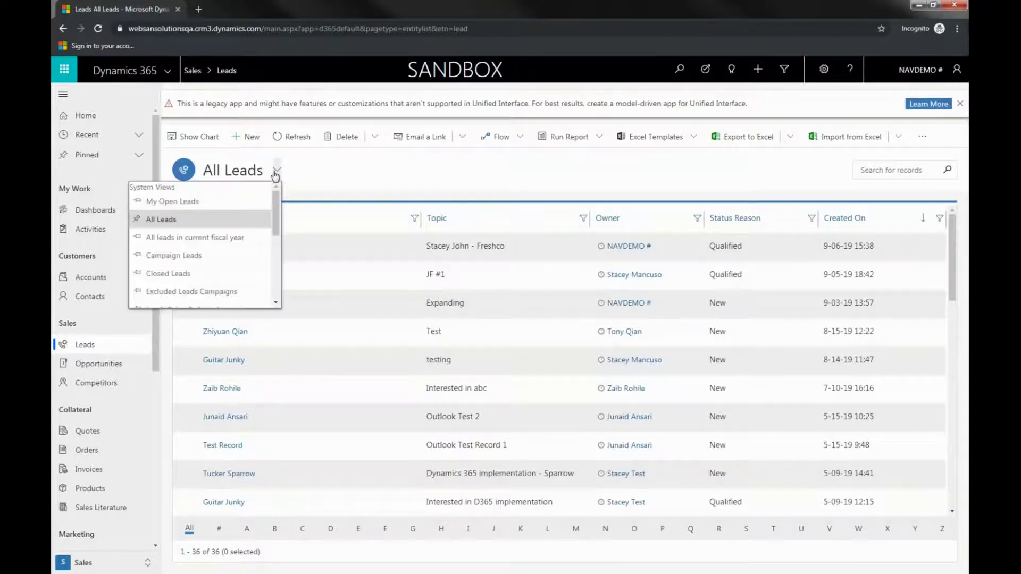
scroll(240, 255, "down", 3)
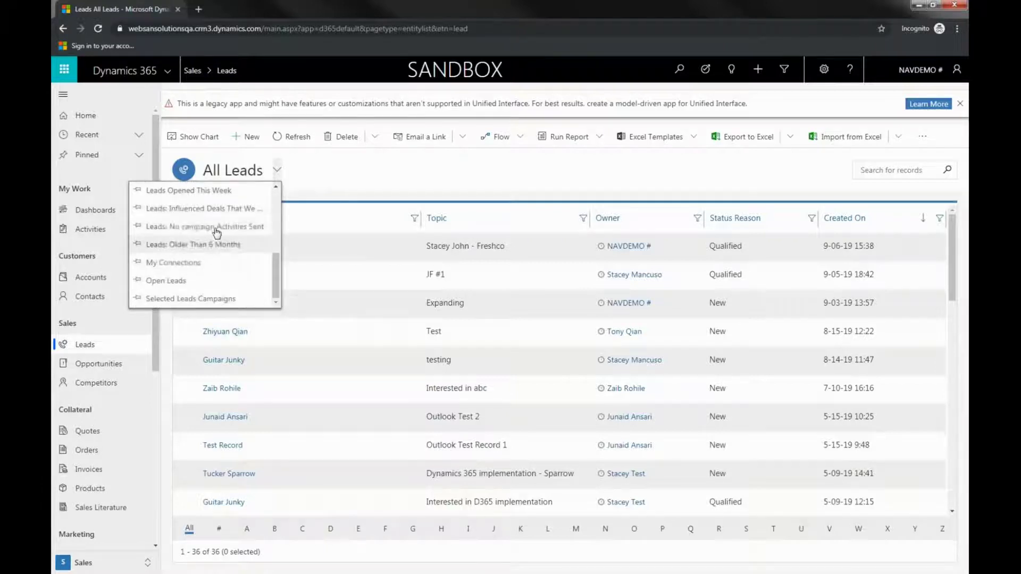
scroll(215, 231, "up", 3)
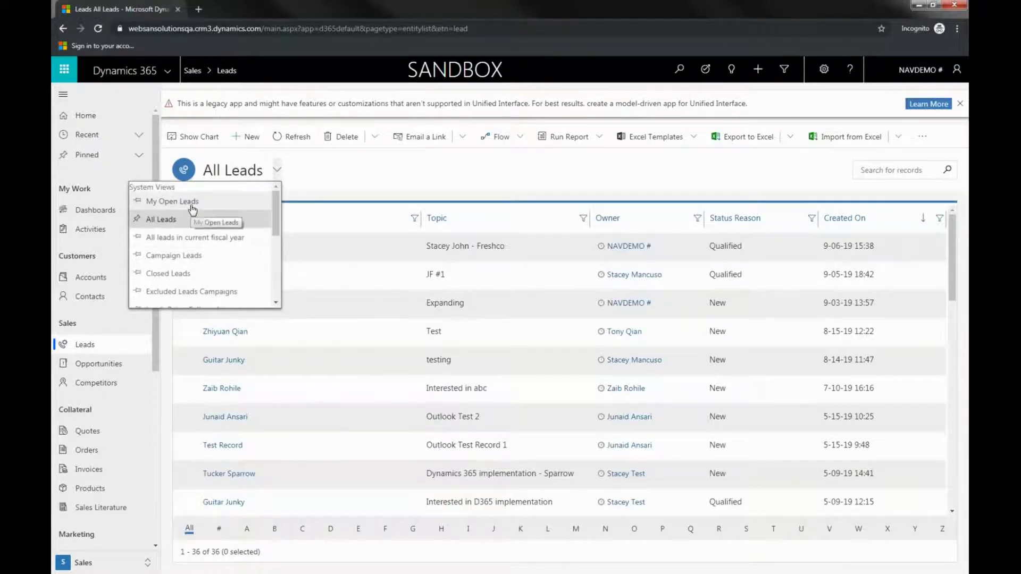
left_click(171, 201)
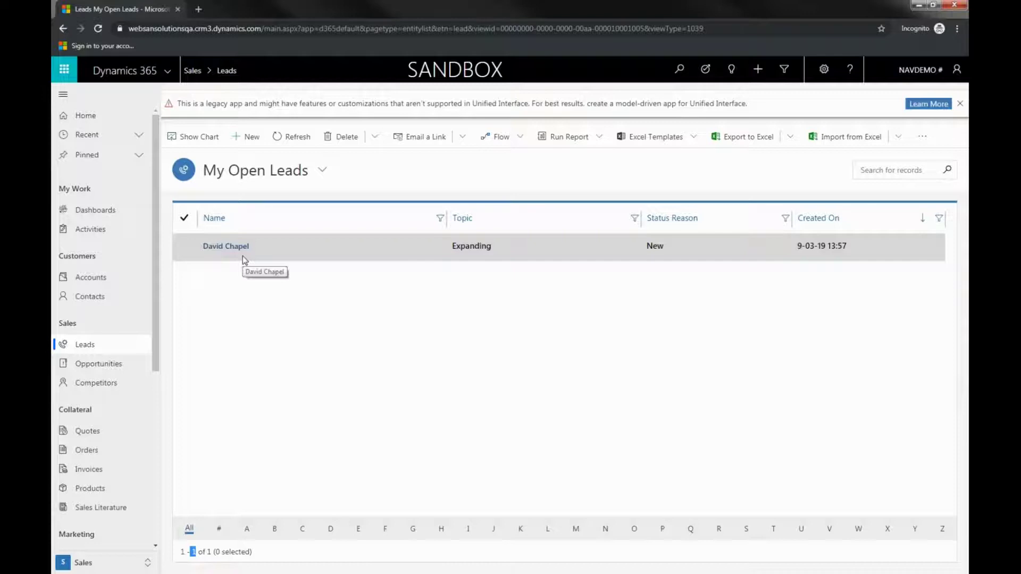
left_click(322, 170)
- Switch back to All Leads and try selecting individual rows and then all leads, clearing the selection
left_click(206, 219)
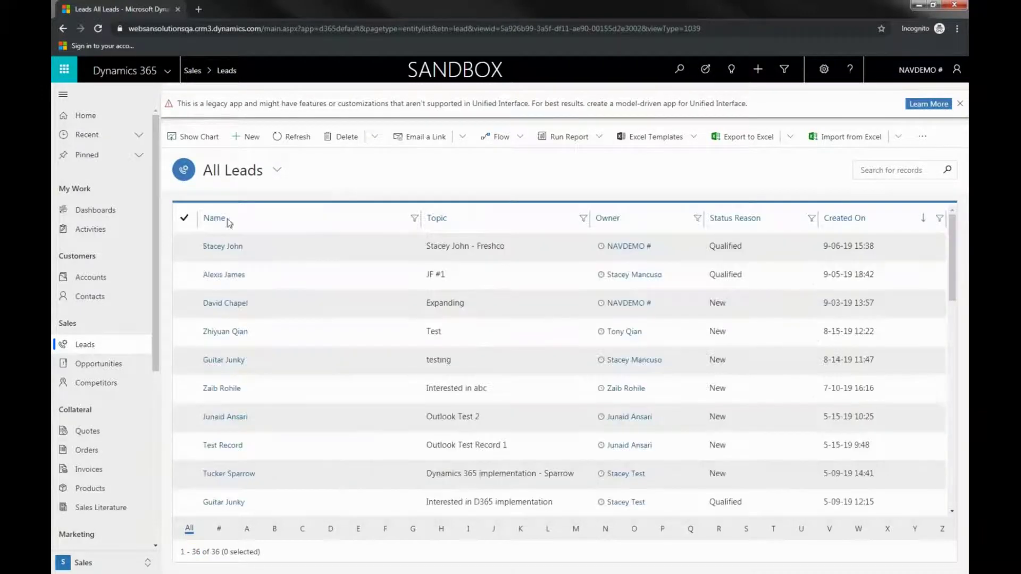
scroll(356, 318, "down", 5)
scroll(368, 327, "down", 5)
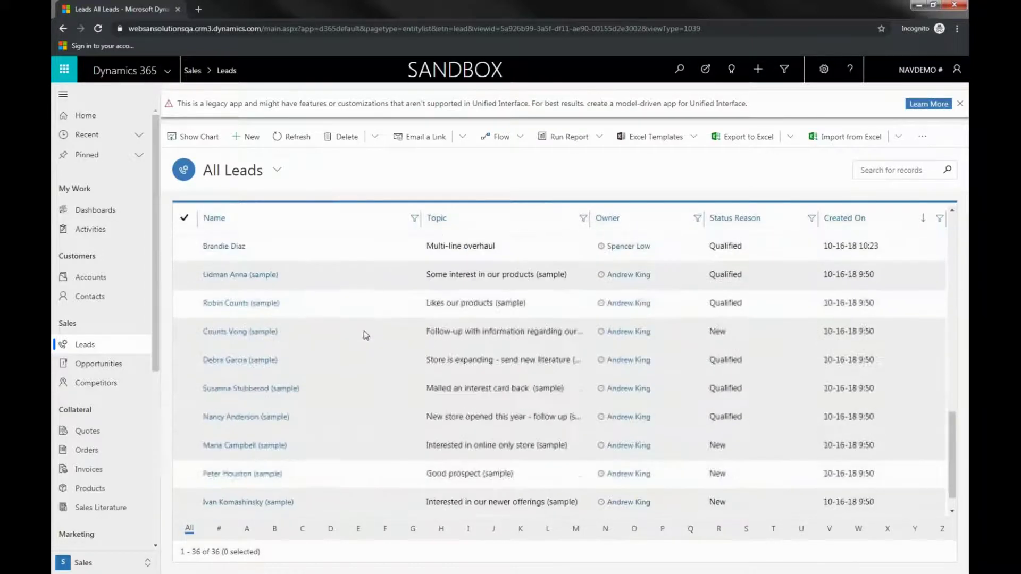
scroll(364, 331, "down", 2)
scroll(326, 413, "up", 5)
scroll(327, 391, "up", 5)
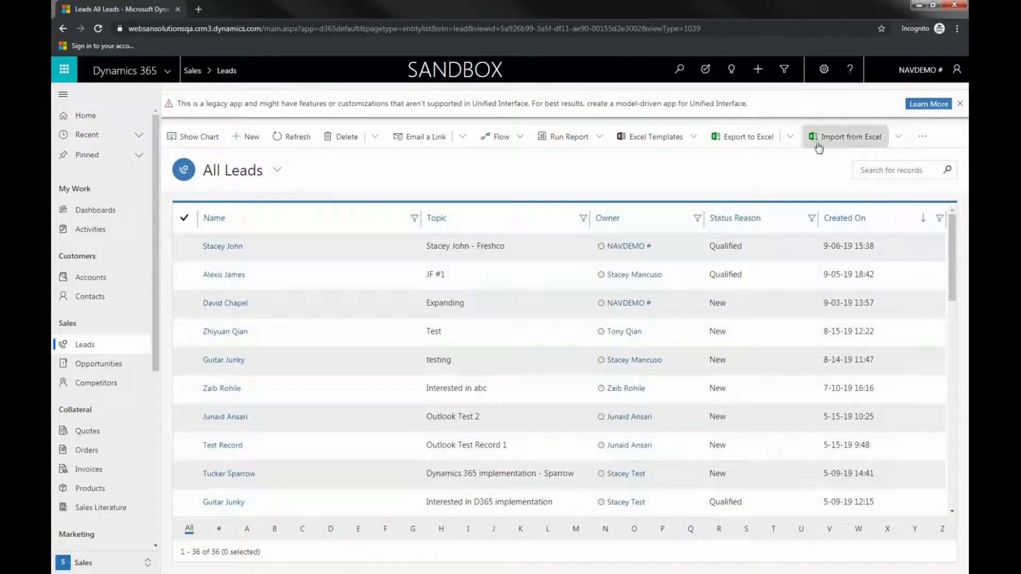
left_click(188, 254)
left_click(184, 275)
left_click(184, 303)
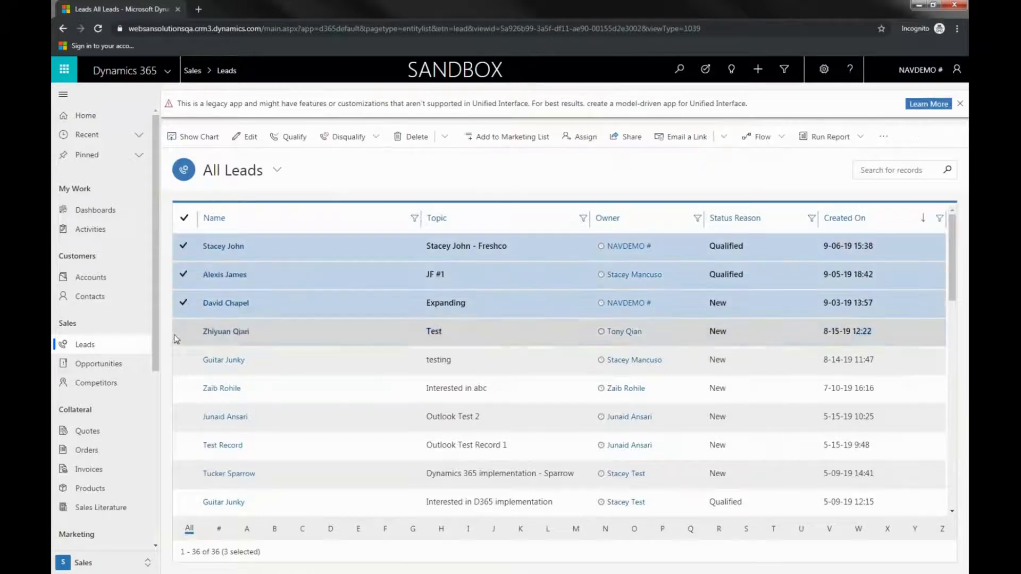
left_click(184, 331)
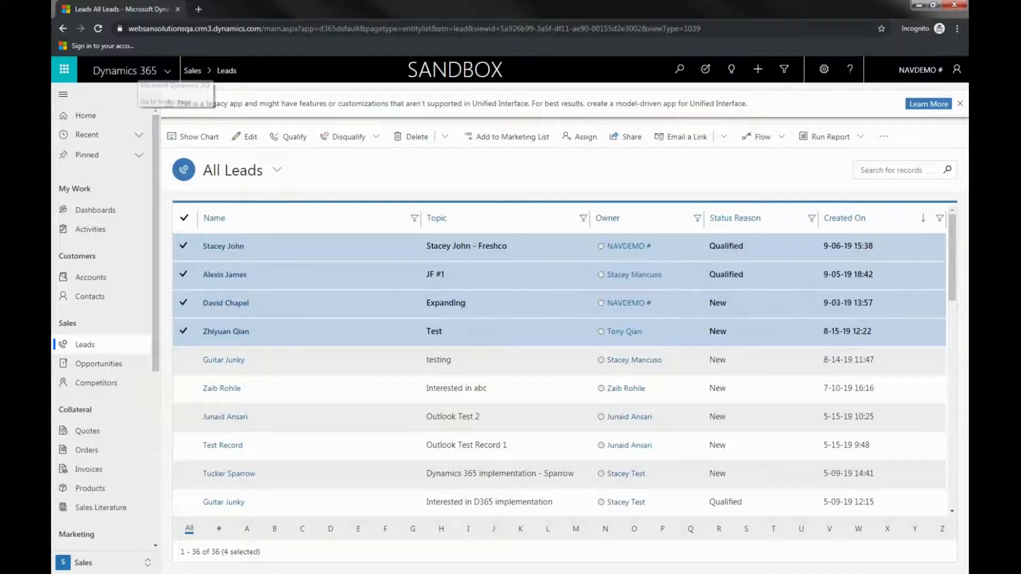
left_click_drag(158, 123, 153, 201)
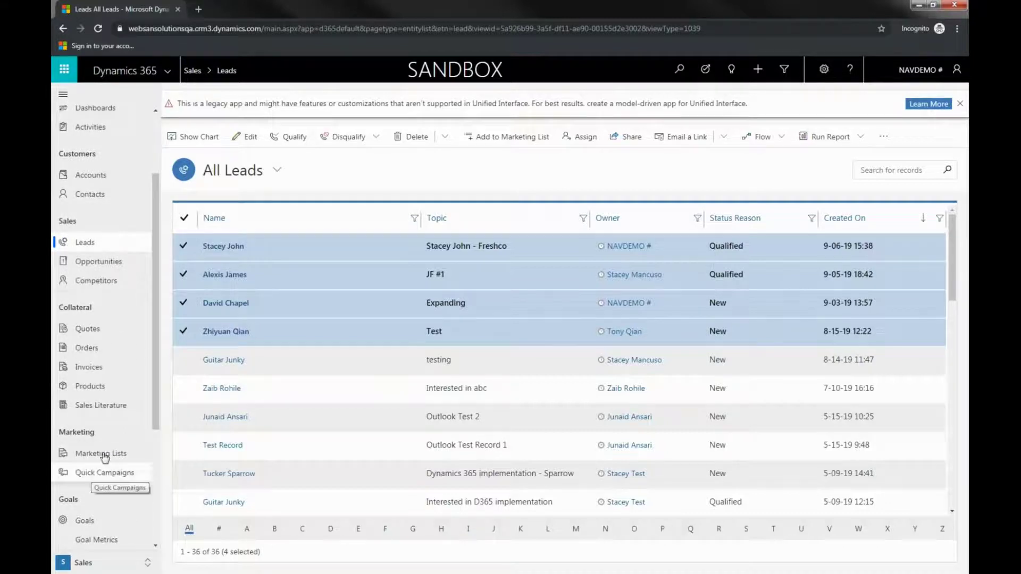
left_click_drag(156, 269, 156, 160)
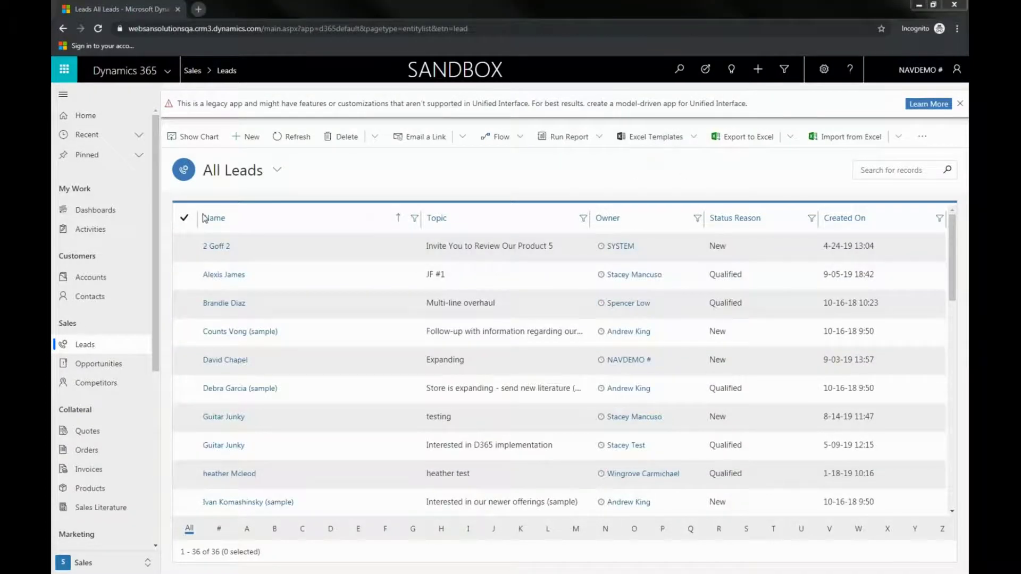
left_click(184, 218)
left_click(183, 218)
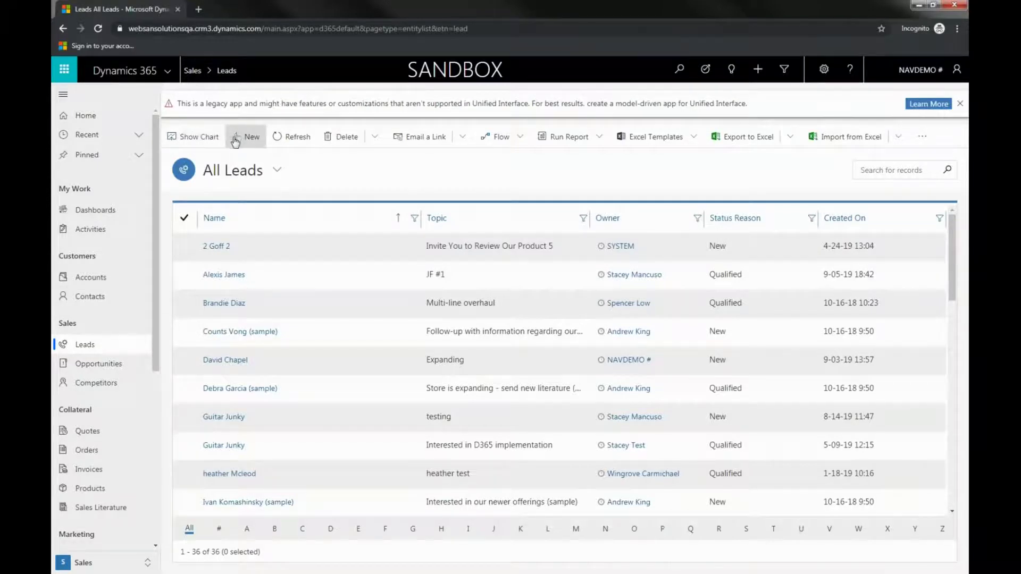
- Start a new Lead record from the New (+) menu in the top bar
left_click(756, 69)
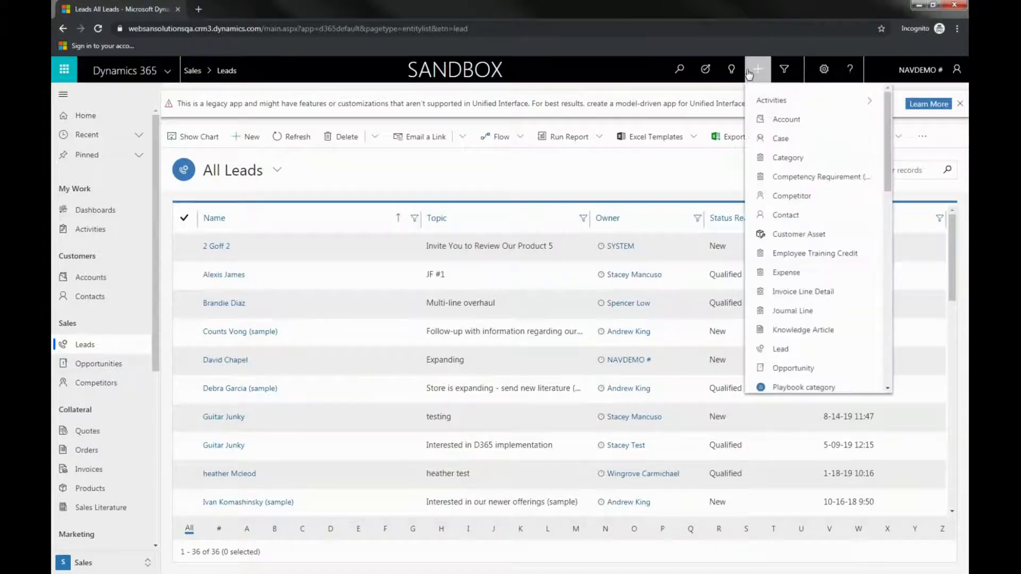
left_click(782, 348)
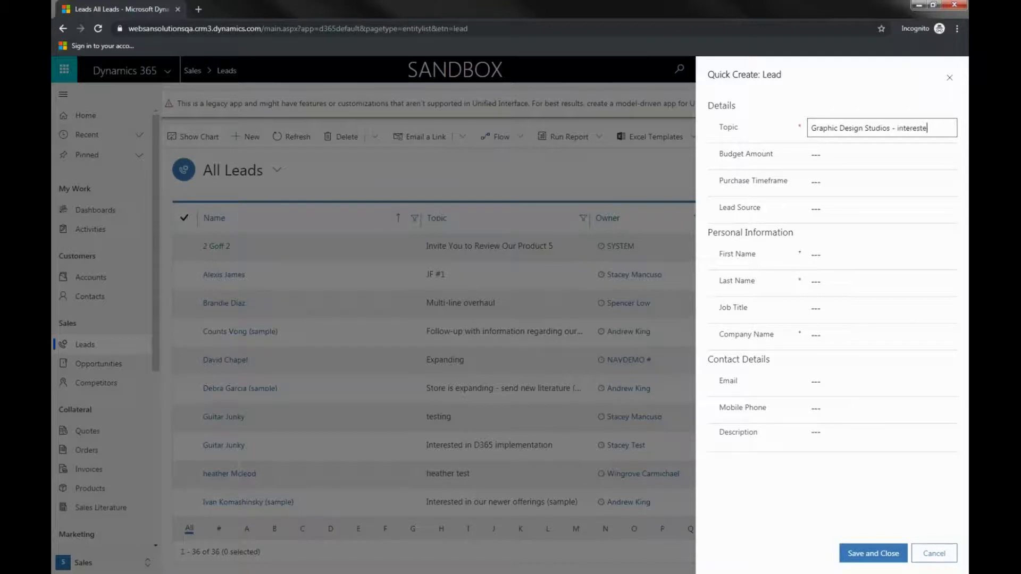
type("d in de")
type("mo")
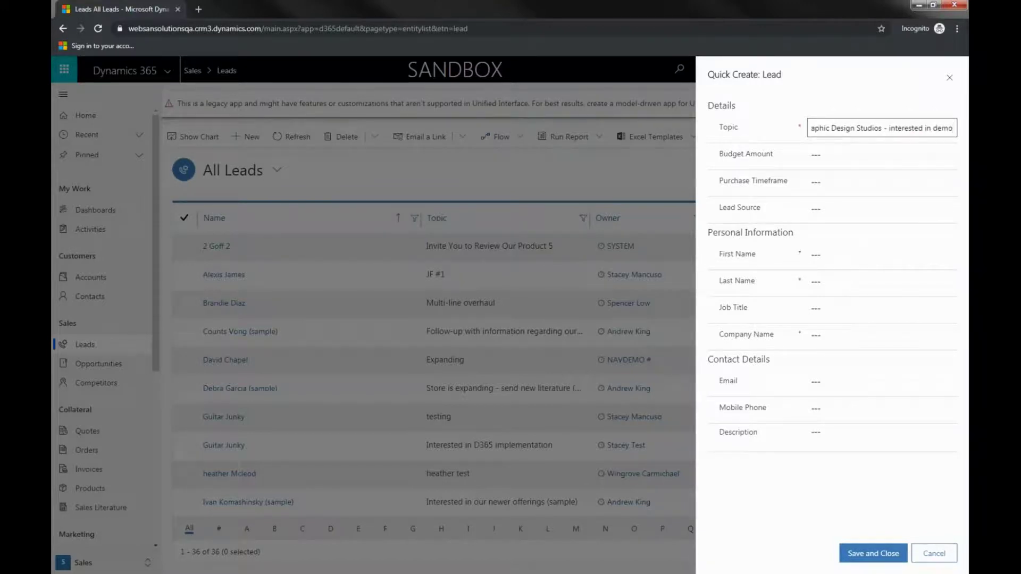
- In Quick Create: Lead, review budget and timeframe and set Lead Source to Trade Show, entering the first name
left_click(827, 155)
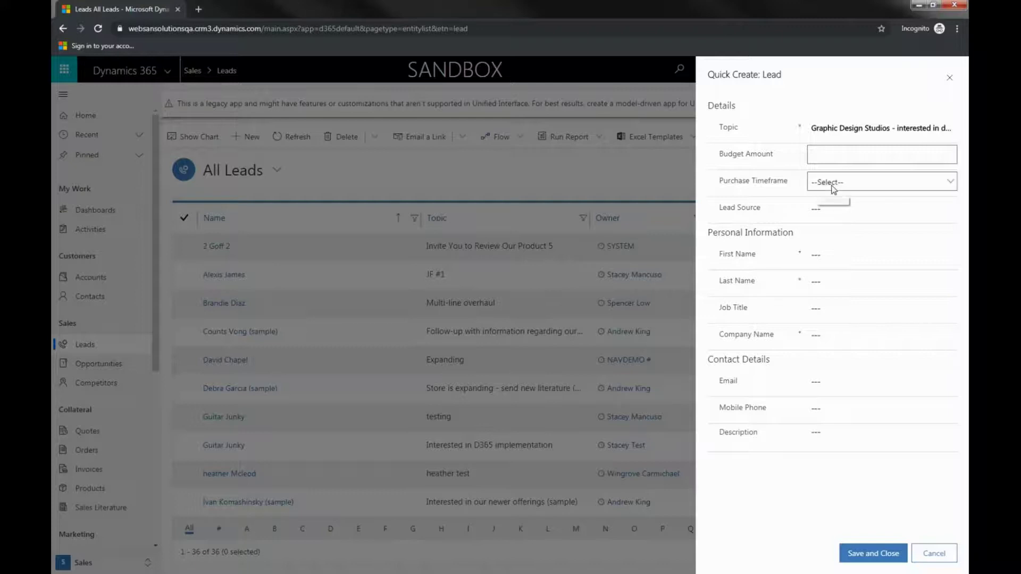
left_click(846, 182)
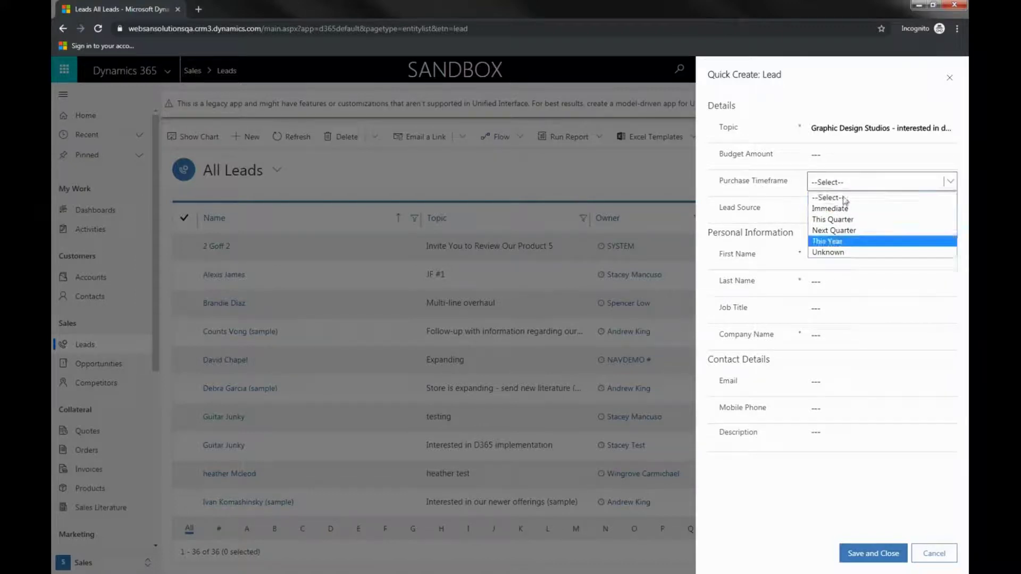
left_click(860, 209)
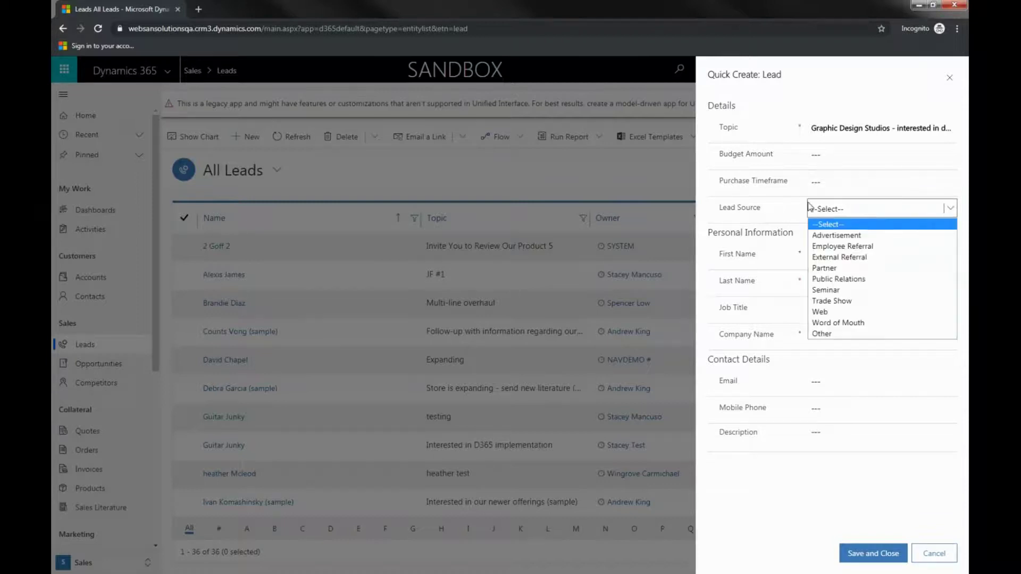
left_click(836, 301)
left_click(818, 255)
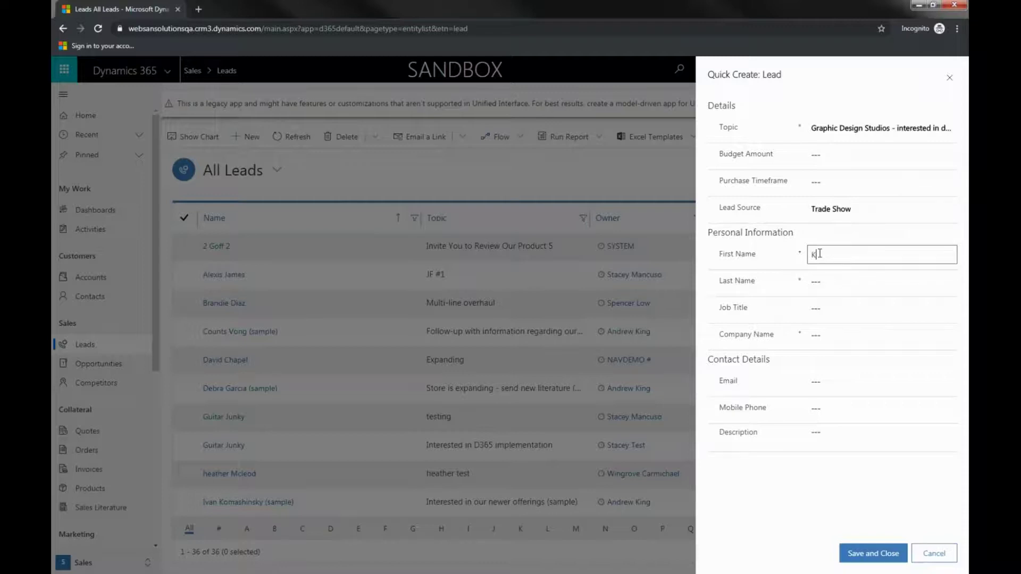
left_click(826, 282)
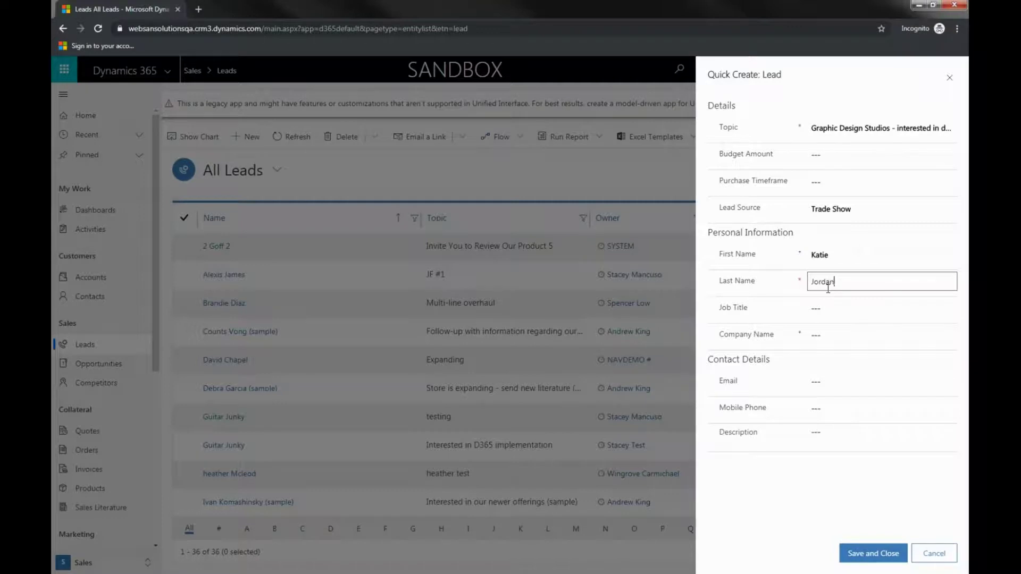
- Enter last name, IT Director job title, Graphic Design Studios company and email, then save and close the lead
left_click(822, 308)
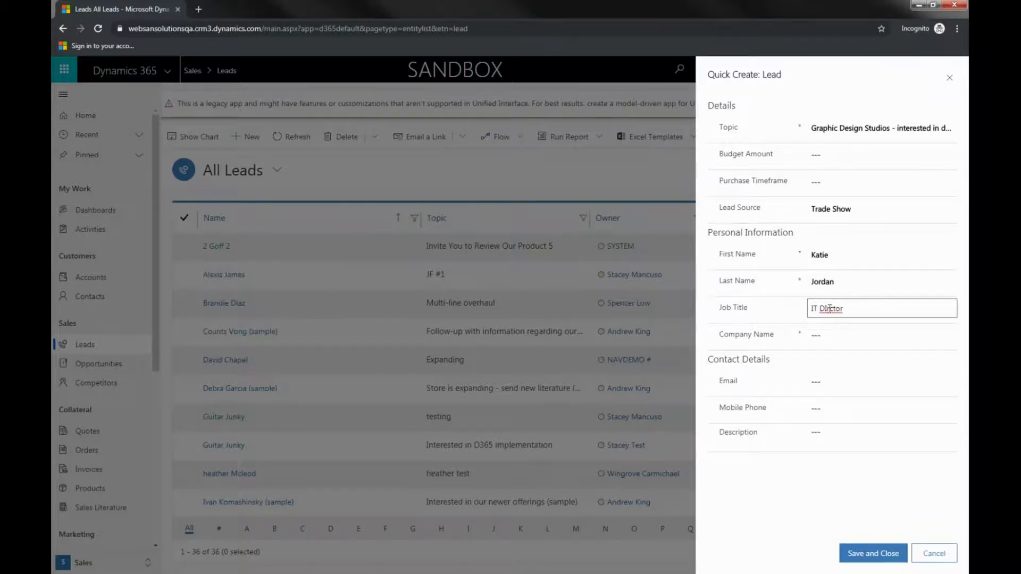
left_click(829, 309)
key("BackSpace")
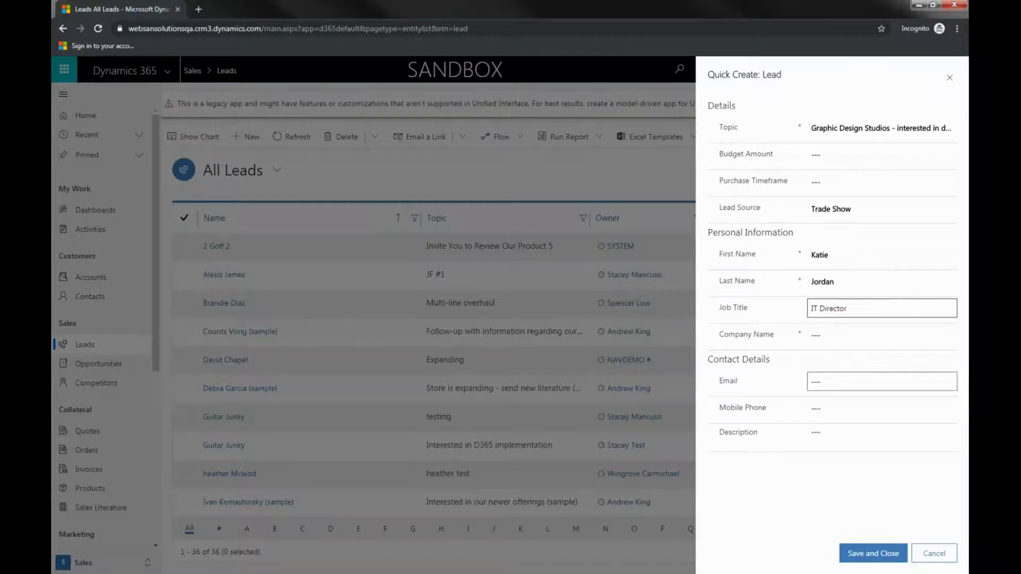
left_click(882, 336)
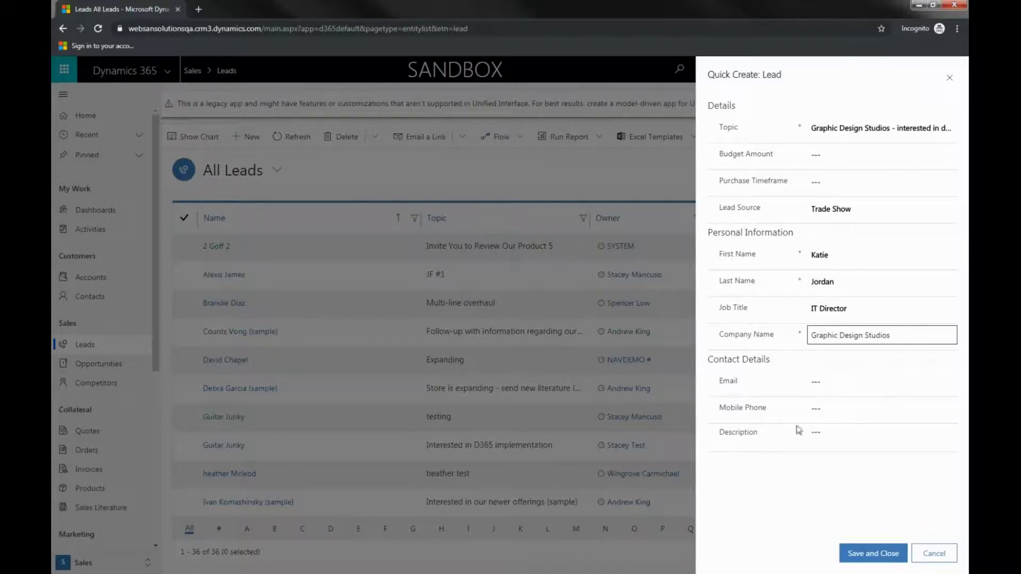
left_click(835, 381)
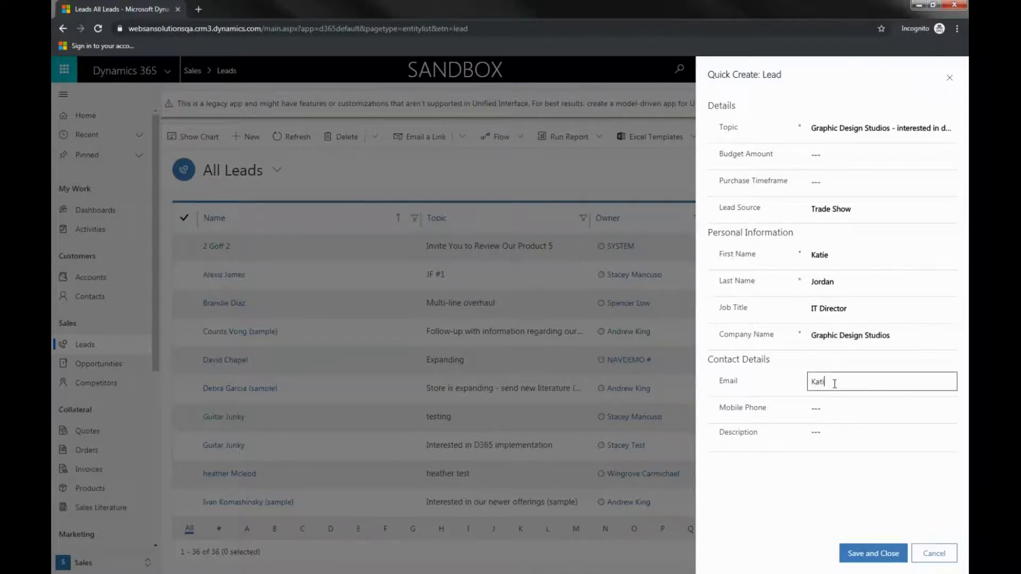
left_click(882, 434)
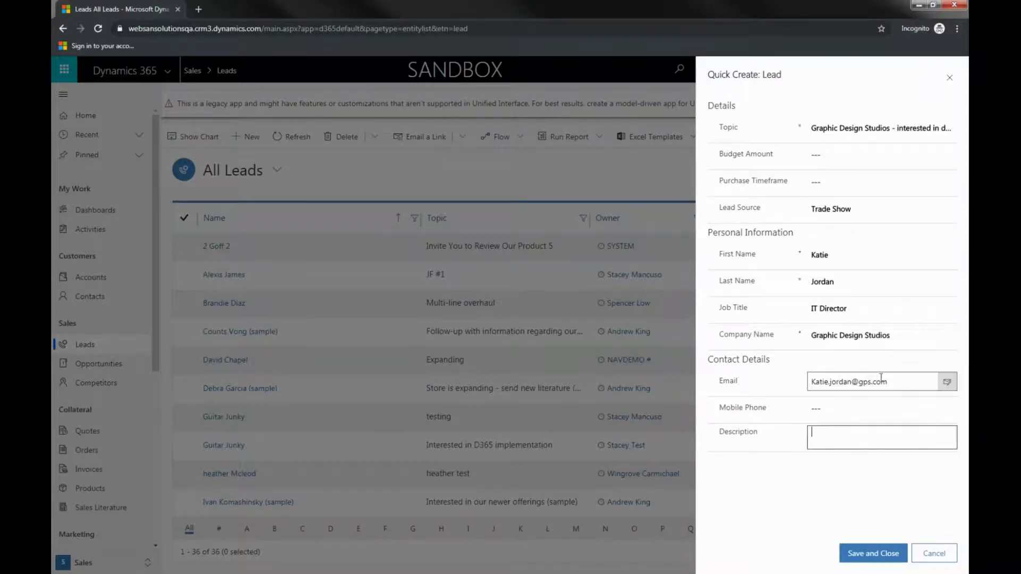
left_click(873, 553)
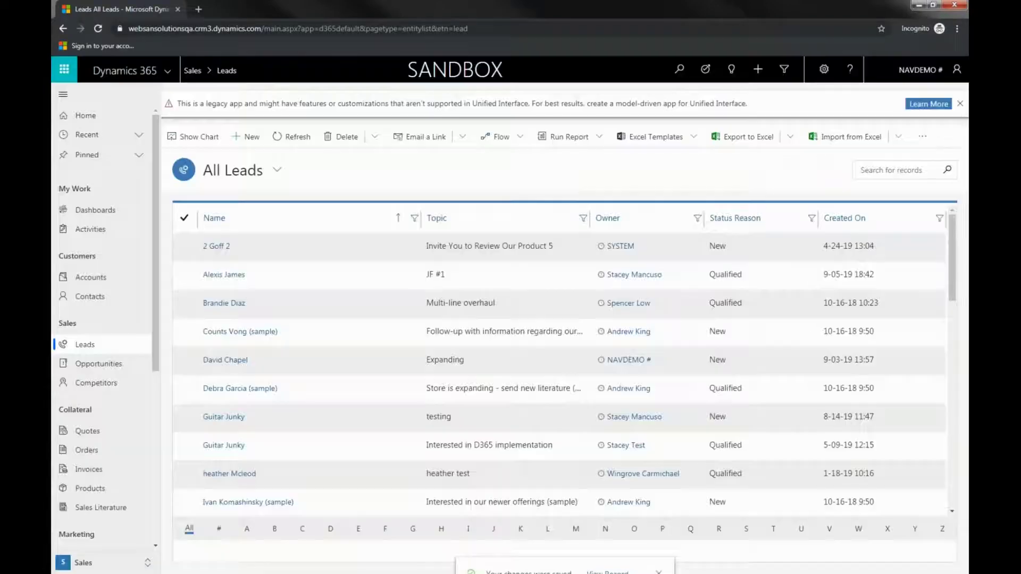
left_click(85, 345)
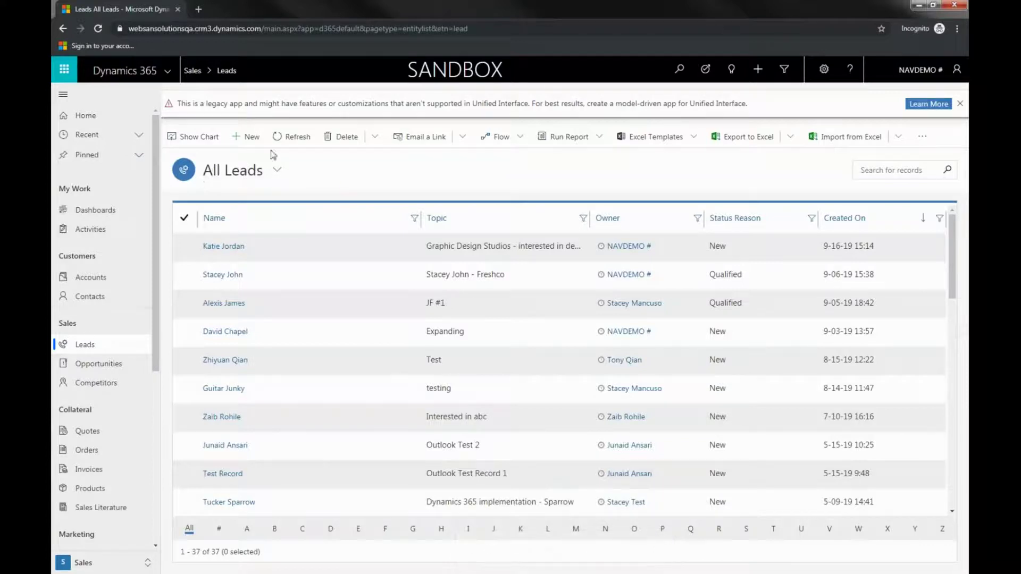
left_click(225, 246)
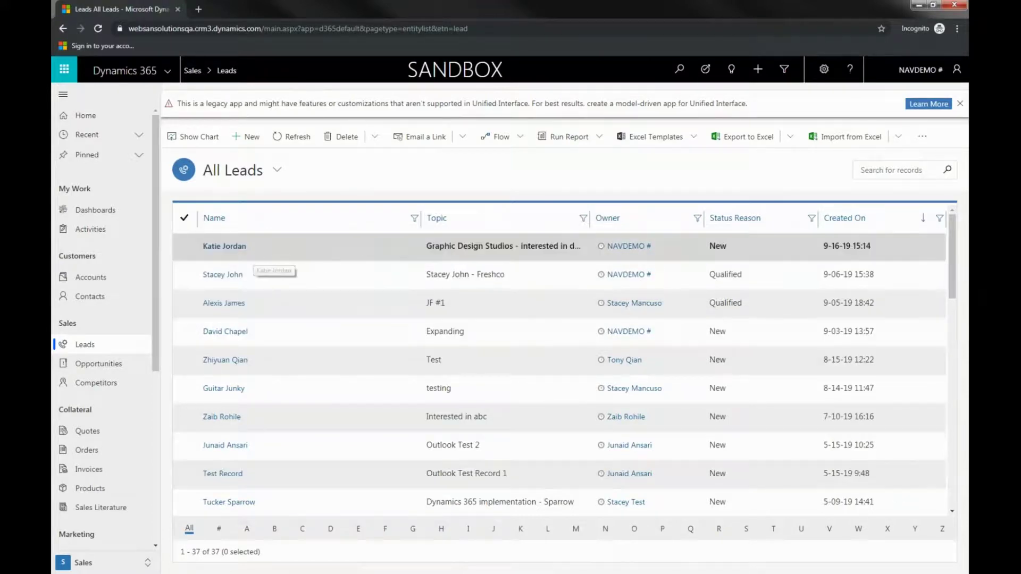
left_click(225, 246)
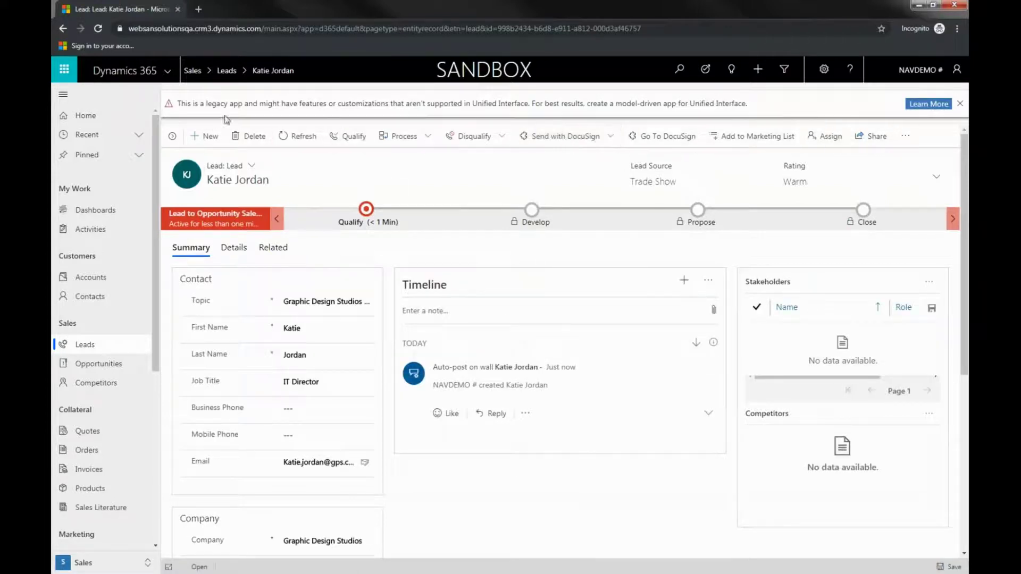
left_click(84, 345)
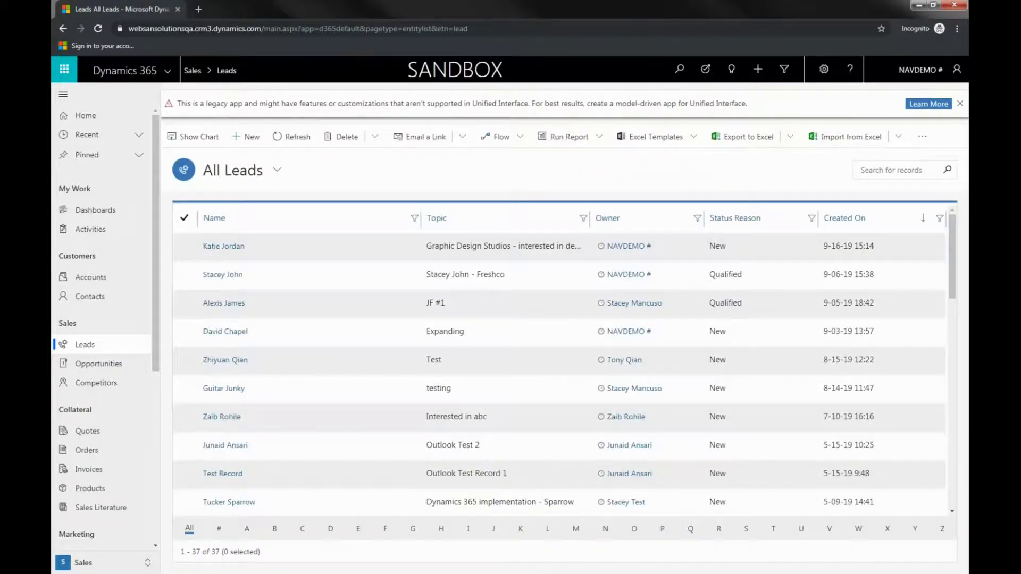
left_click(225, 247)
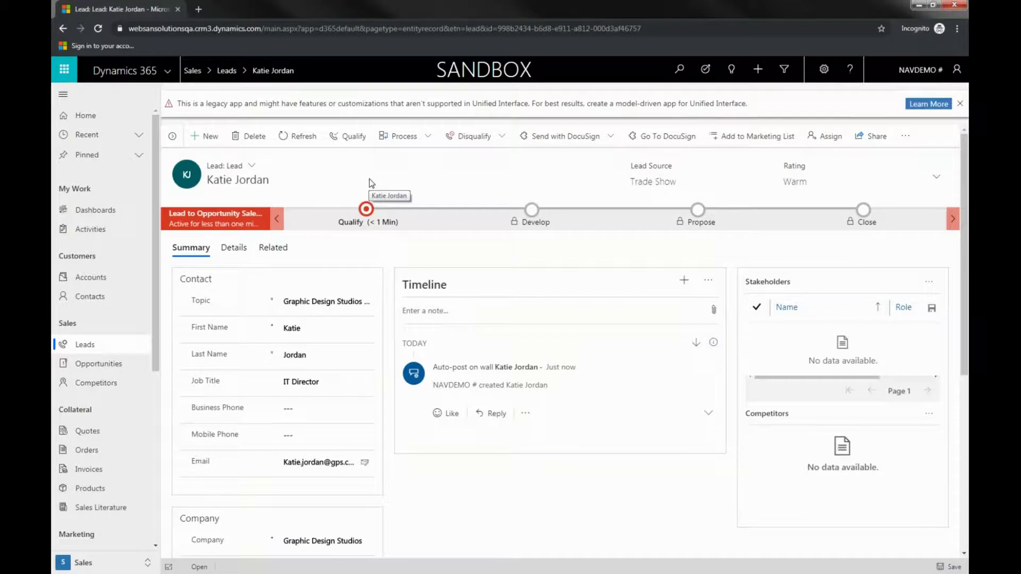
left_click(366, 212)
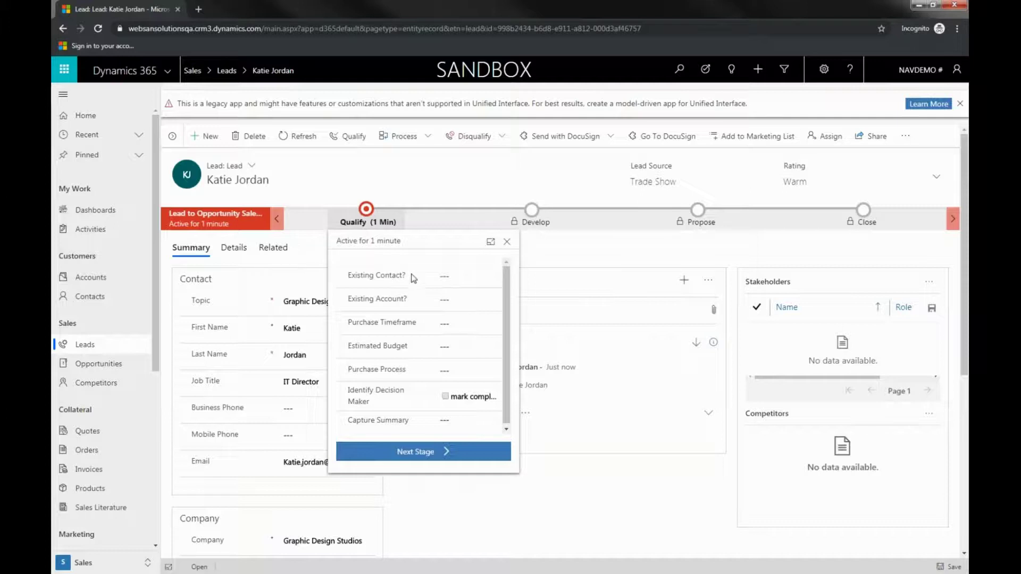
left_click(467, 300)
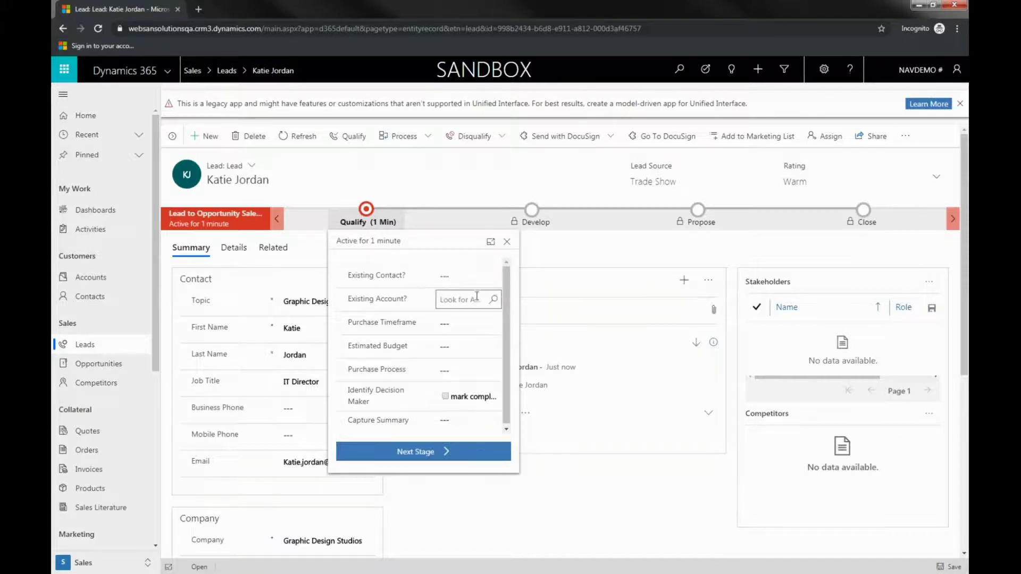
left_click(455, 275)
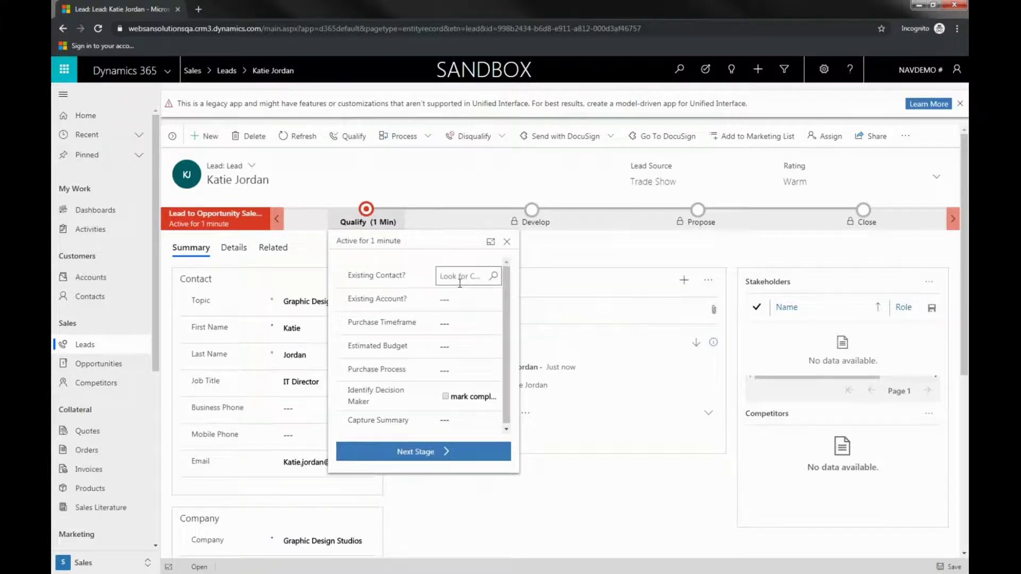
left_click(606, 479)
left_click(507, 242)
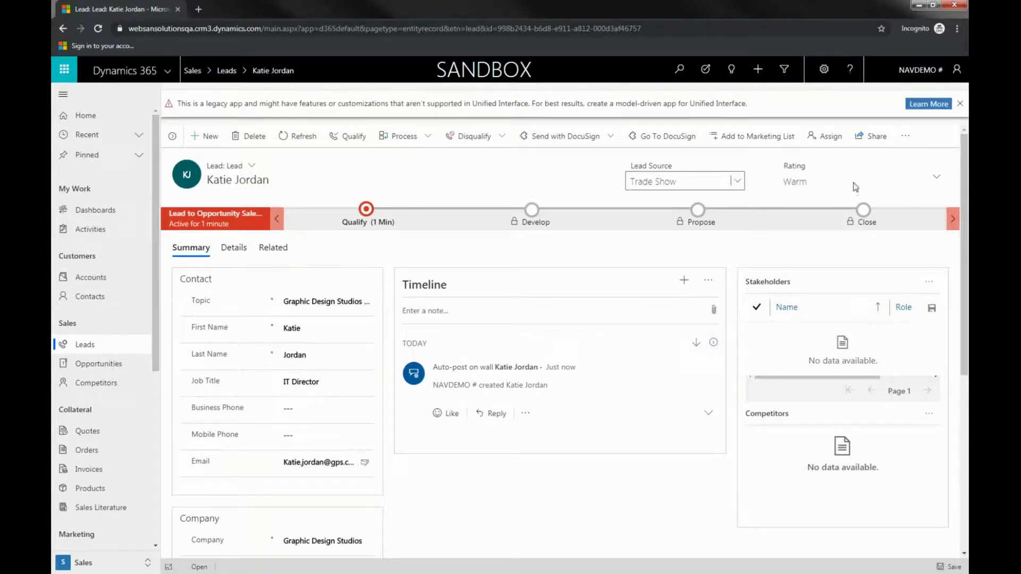
left_click(889, 181)
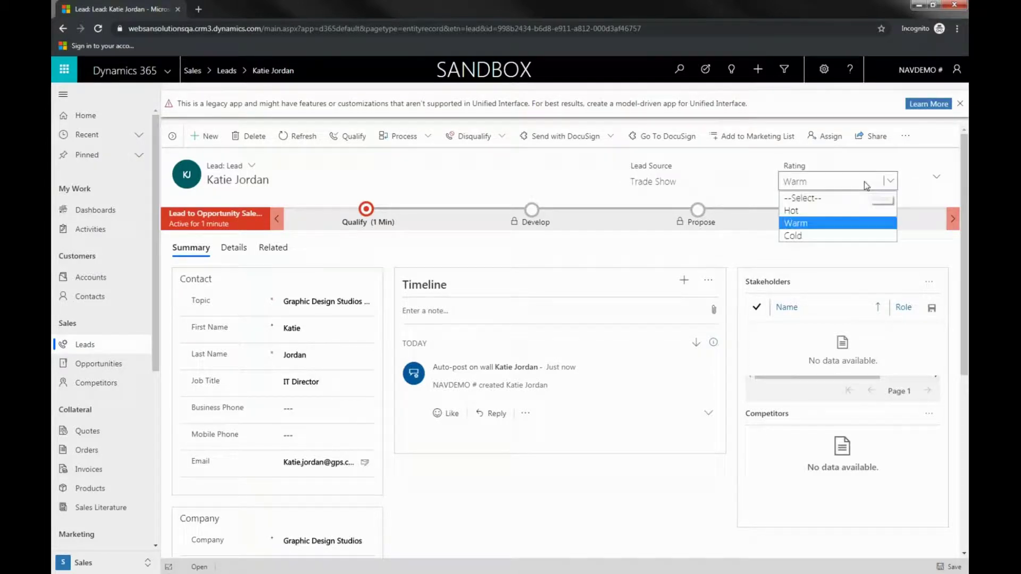
left_click(935, 178)
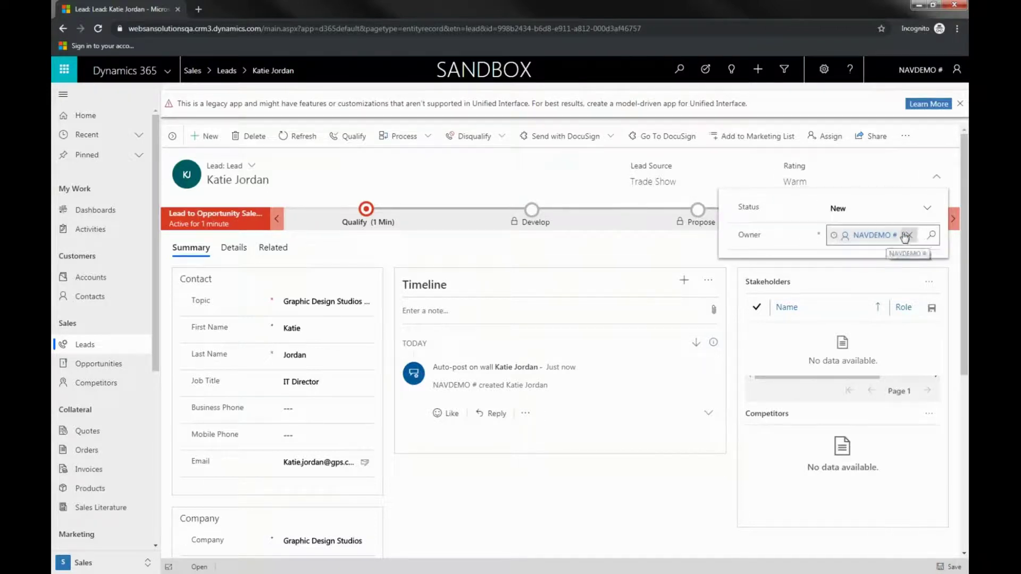
left_click(910, 236)
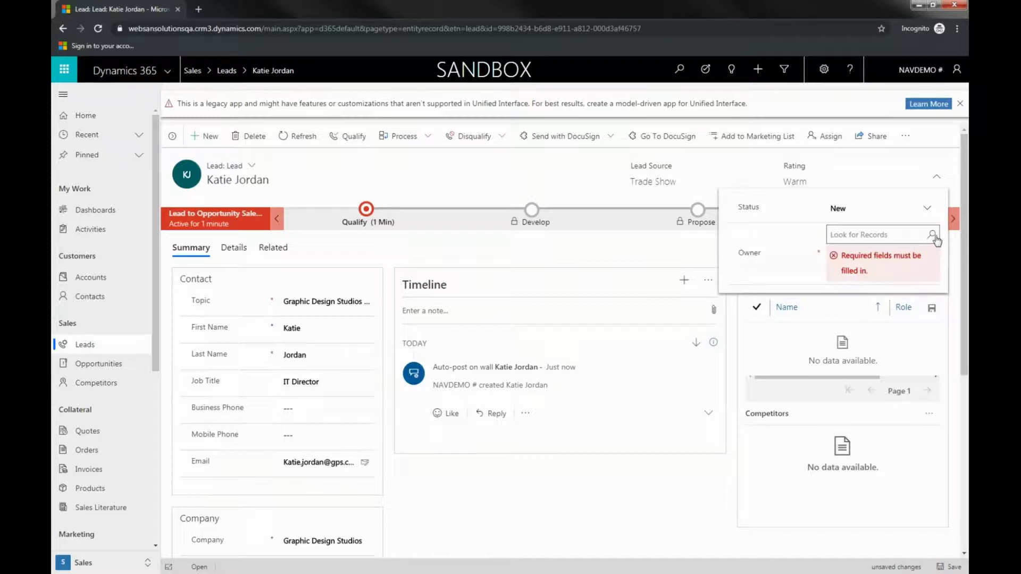
left_click(934, 236)
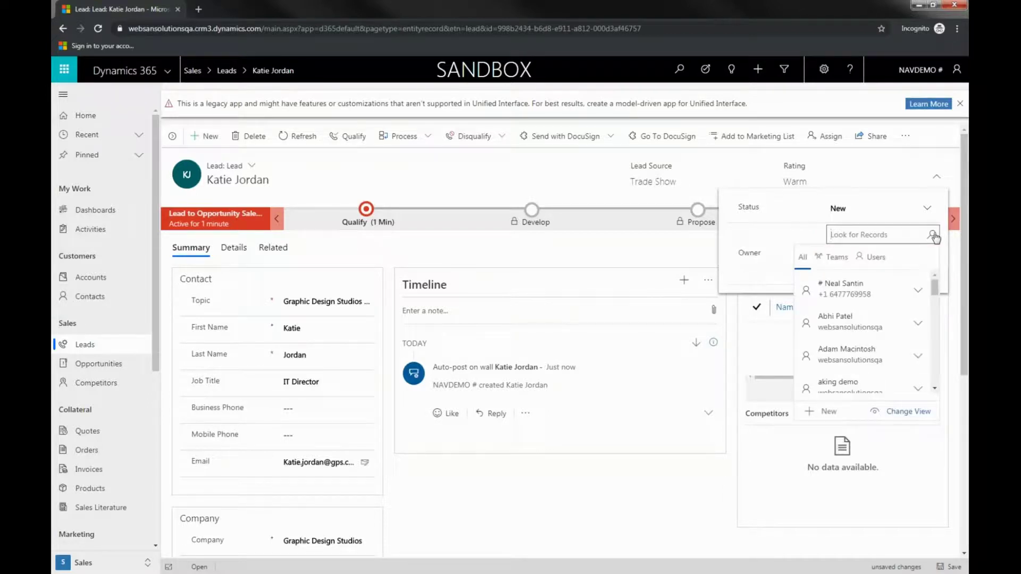
type("tony")
left_click(842, 296)
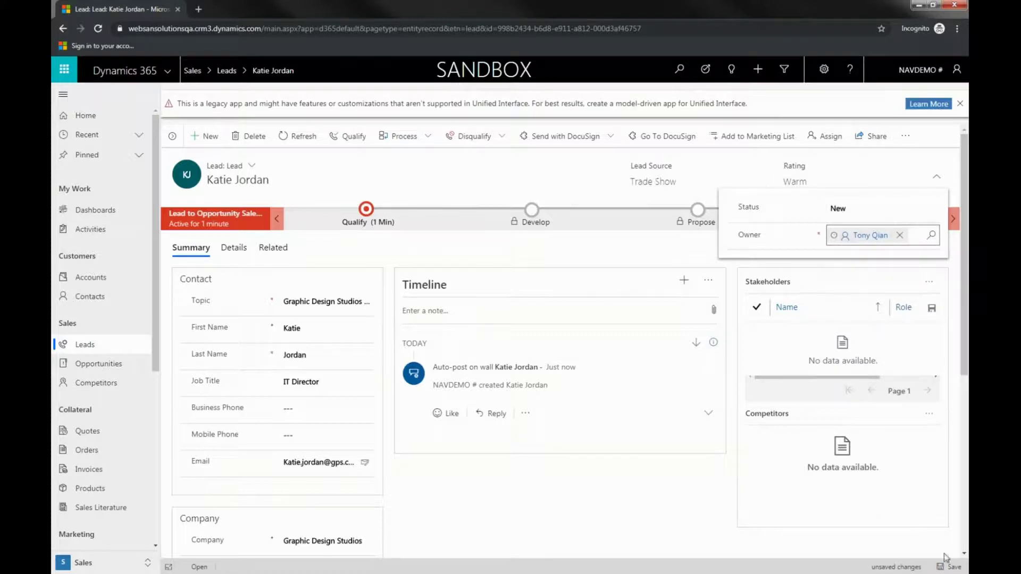
left_click(953, 566)
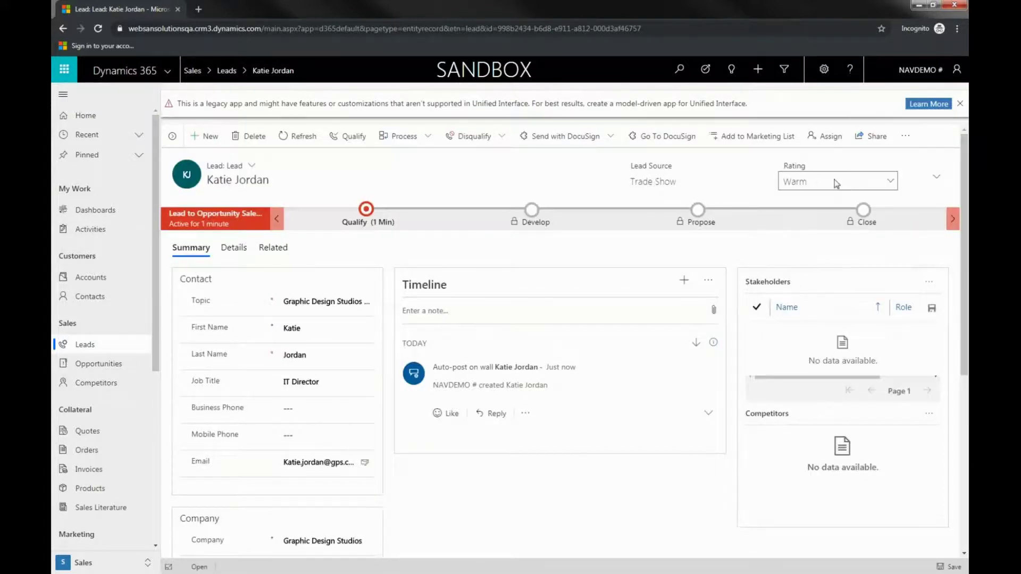
left_click(84, 344)
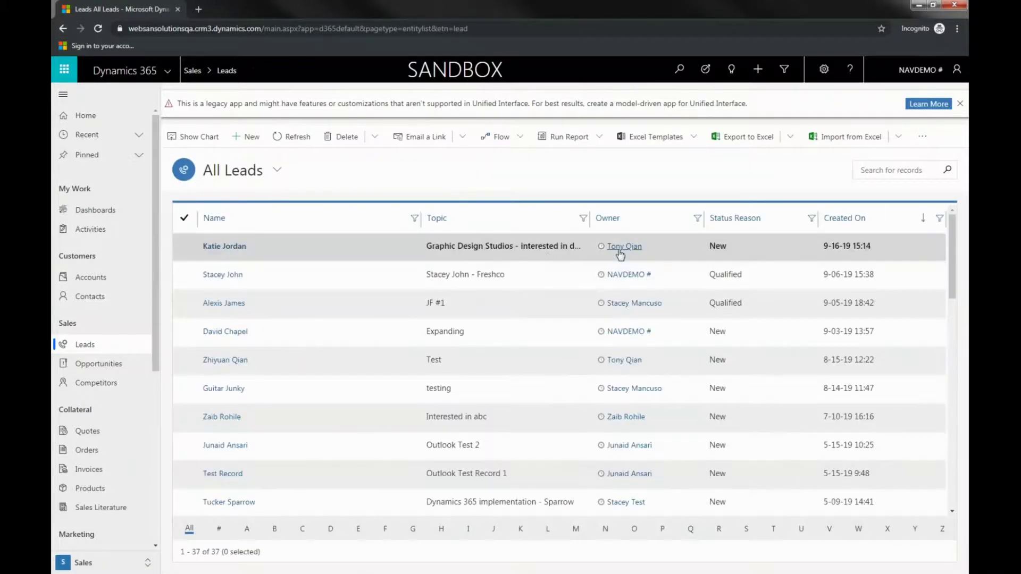
left_click(277, 170)
left_click(200, 206)
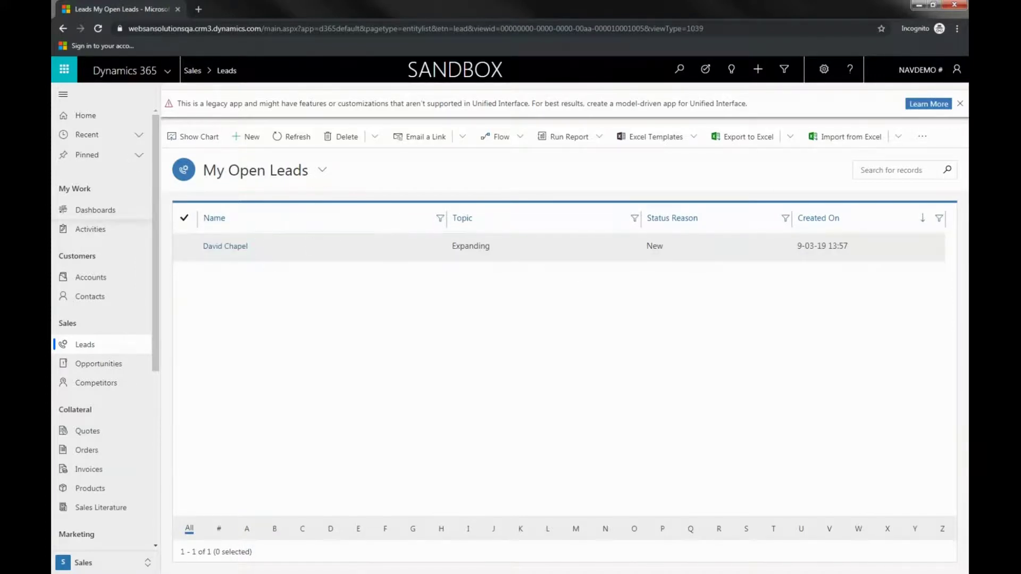
key("alt+Left")
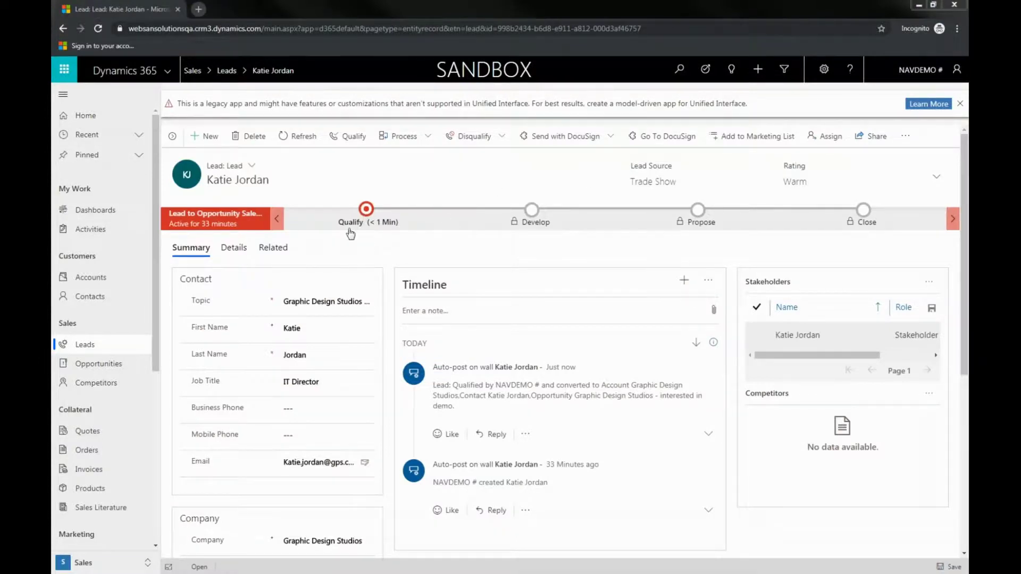
- Qualify the lead into a Graphic Design Studios opportunity, review it, then go to Accounts
left_click(353, 141)
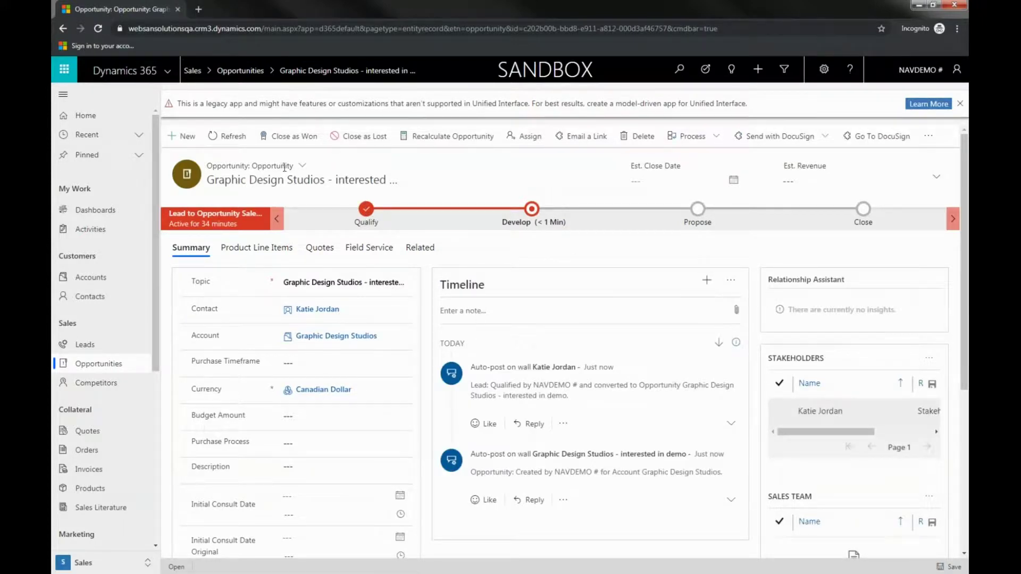
triple_click(210, 183)
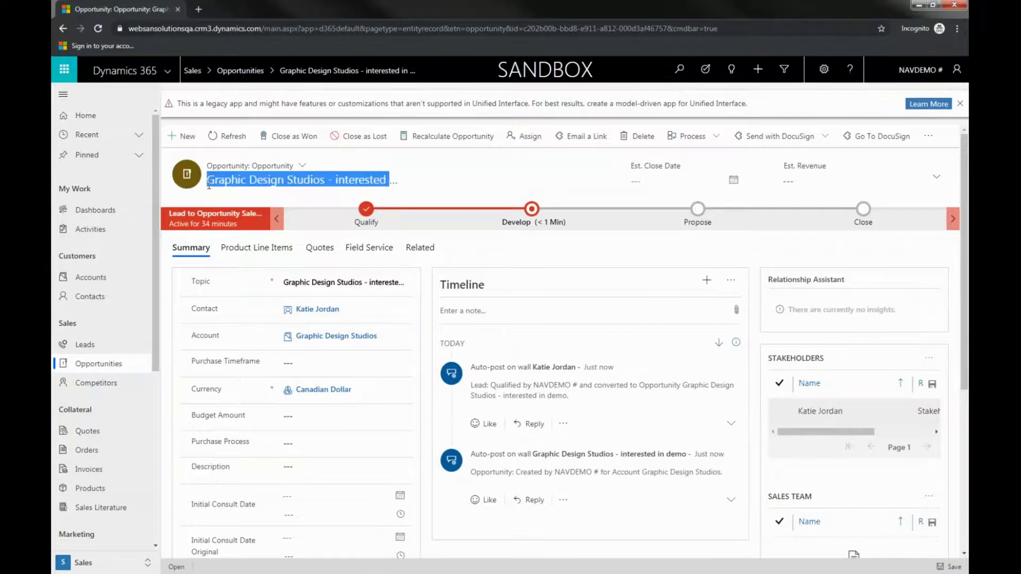
left_click(210, 174)
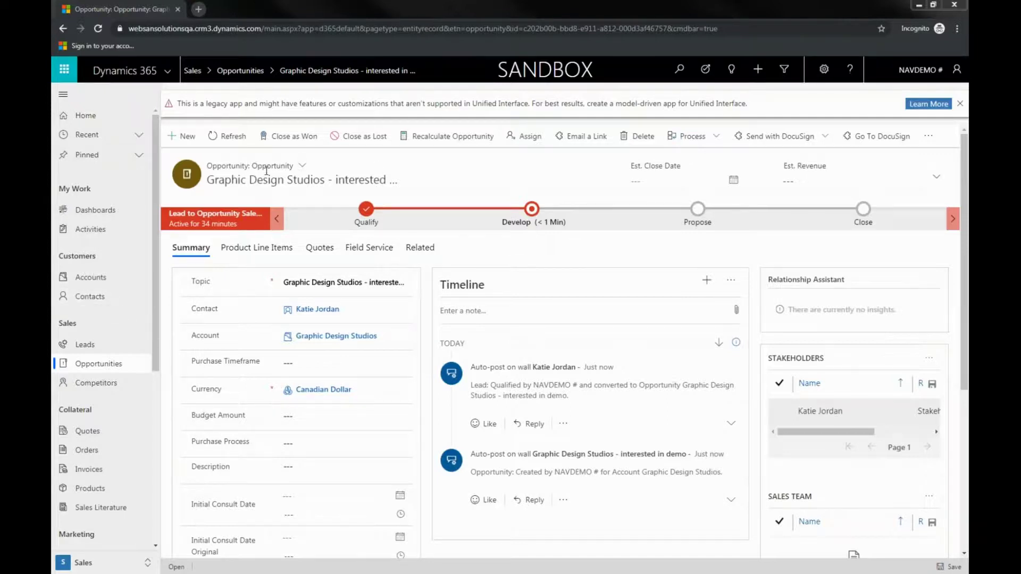
left_click(91, 277)
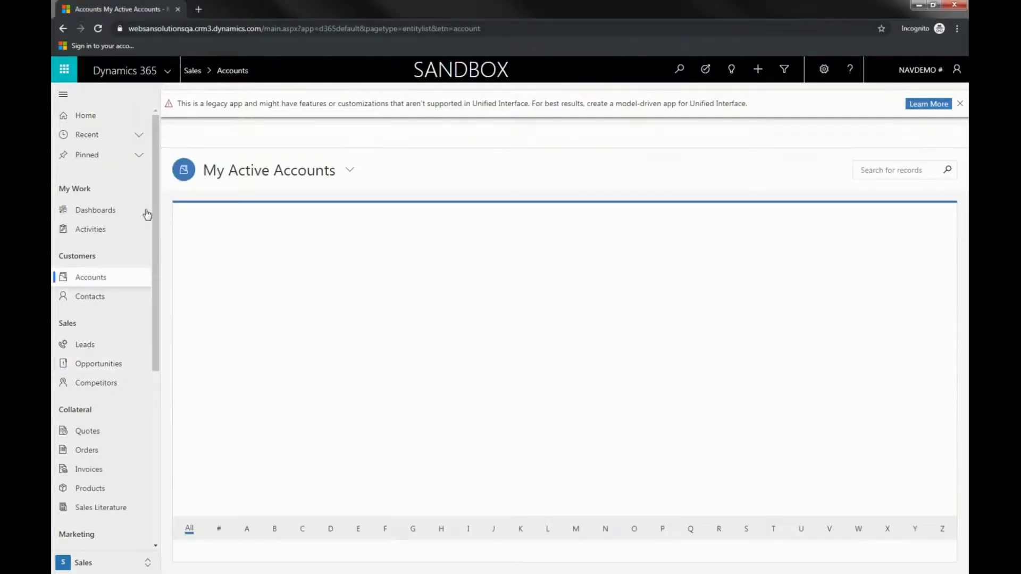
- Check All Accounts filtered to G and All Contacts filtered to K for the newly created records
left_click(349, 170)
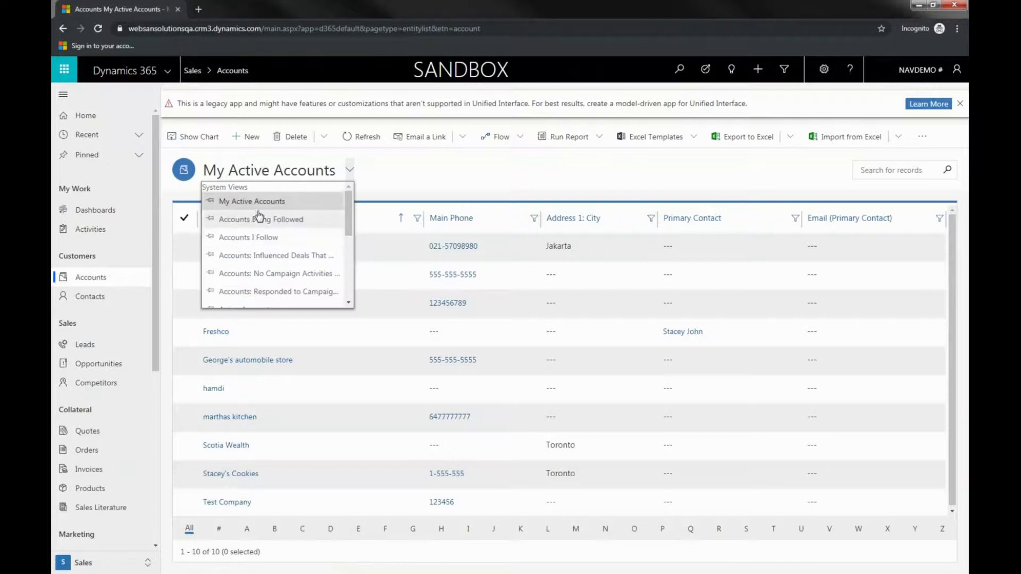
scroll(265, 238, "down", 2)
scroll(266, 238, "down", 2)
left_click(240, 218)
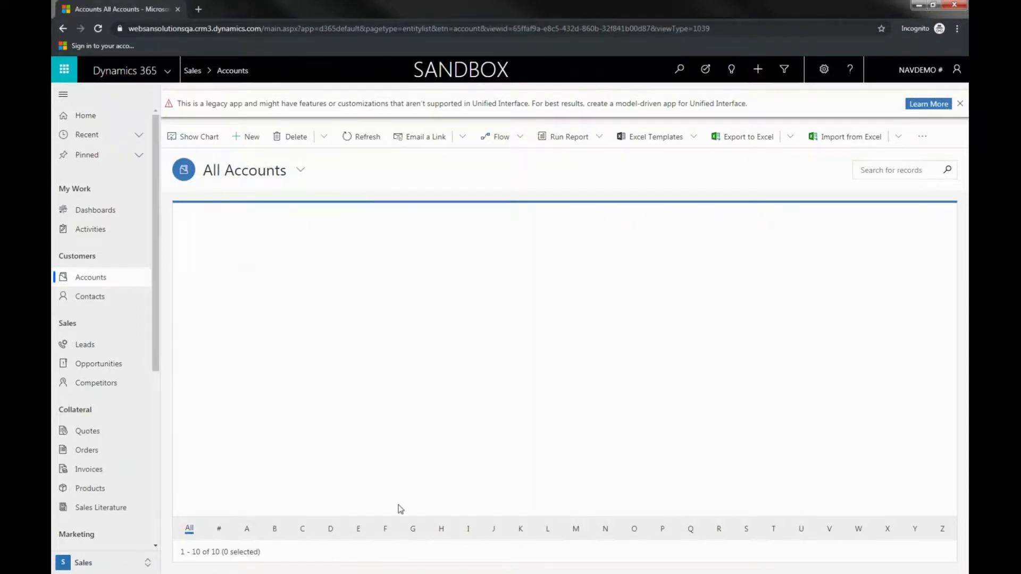
left_click(412, 529)
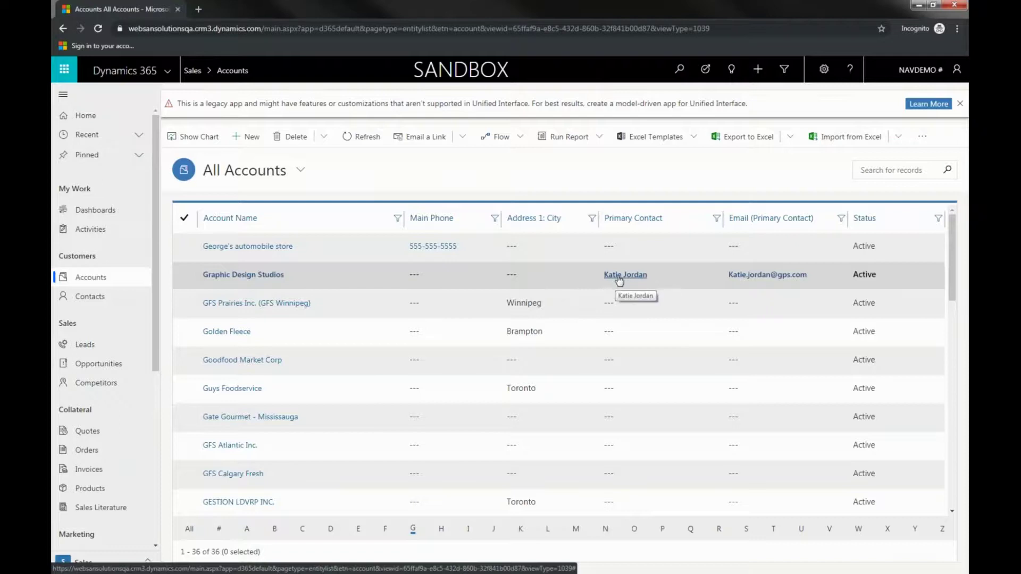
left_click(89, 297)
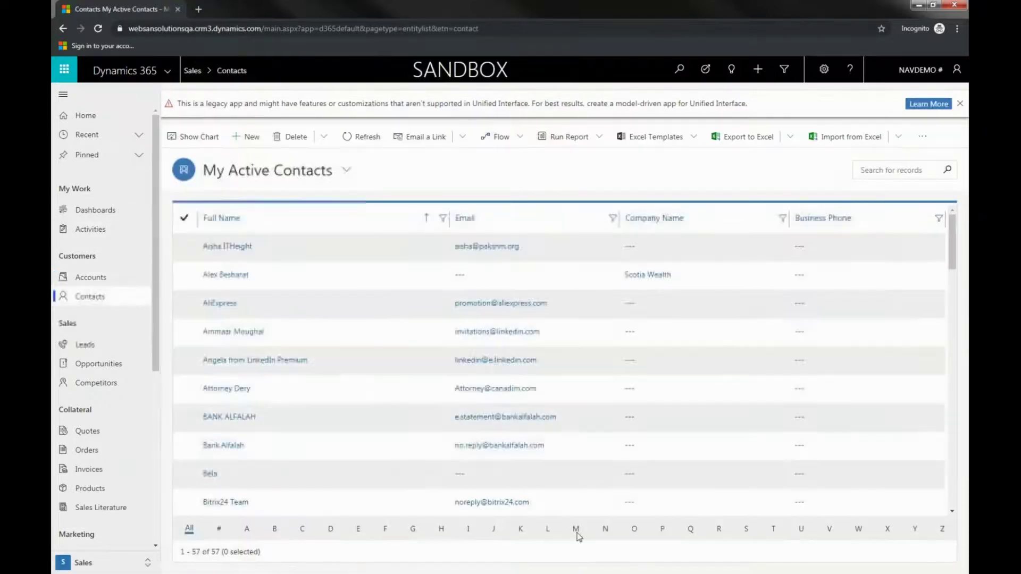
left_click(521, 529)
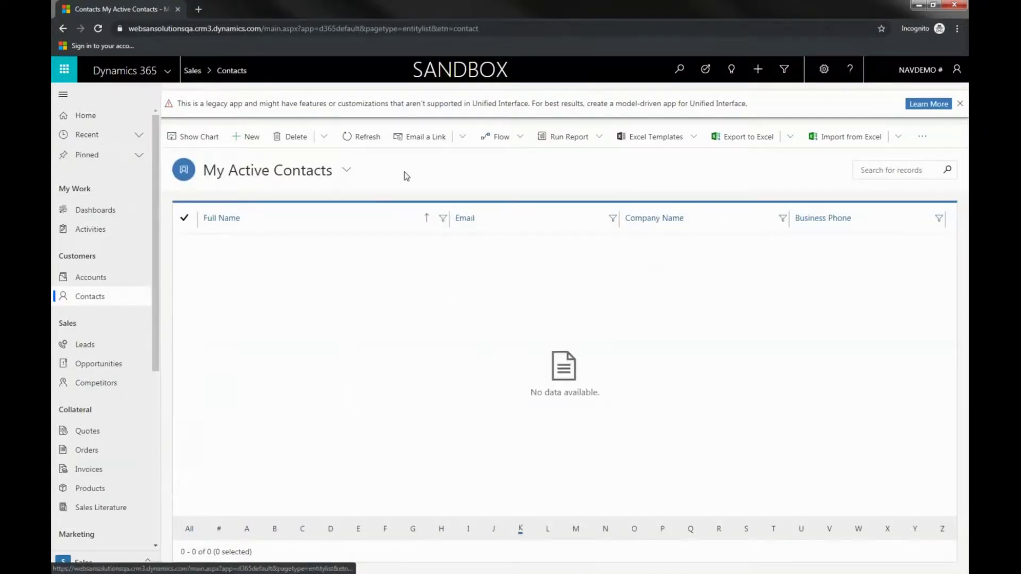
left_click(347, 170)
left_click(271, 251)
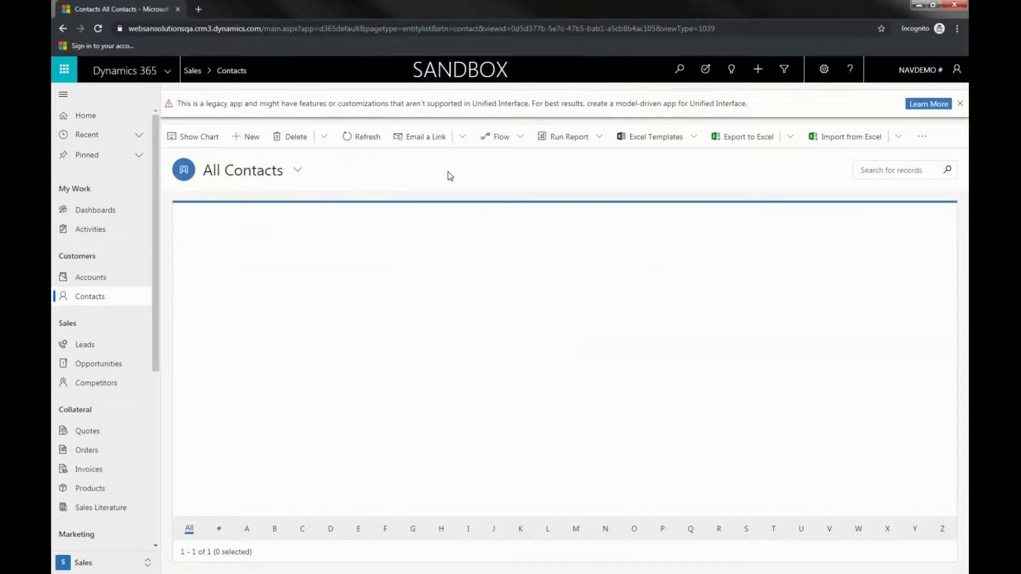
left_click(520, 529)
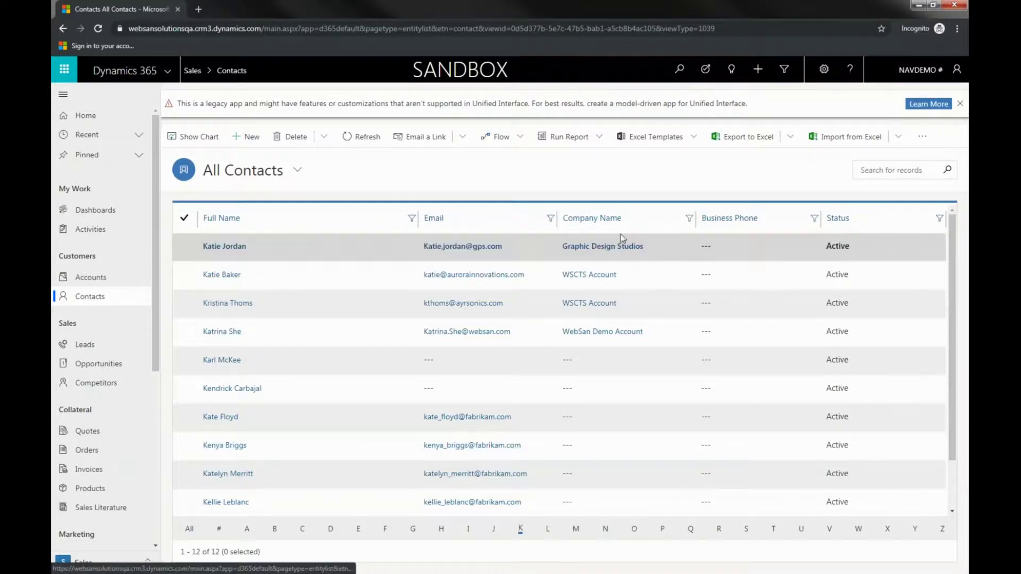
left_click(85, 345)
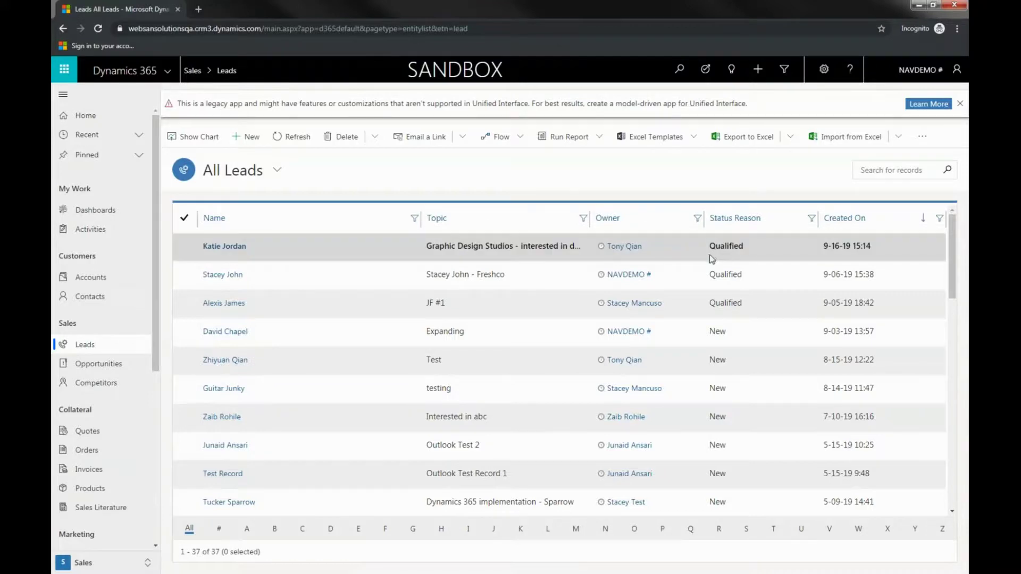
left_click(211, 248)
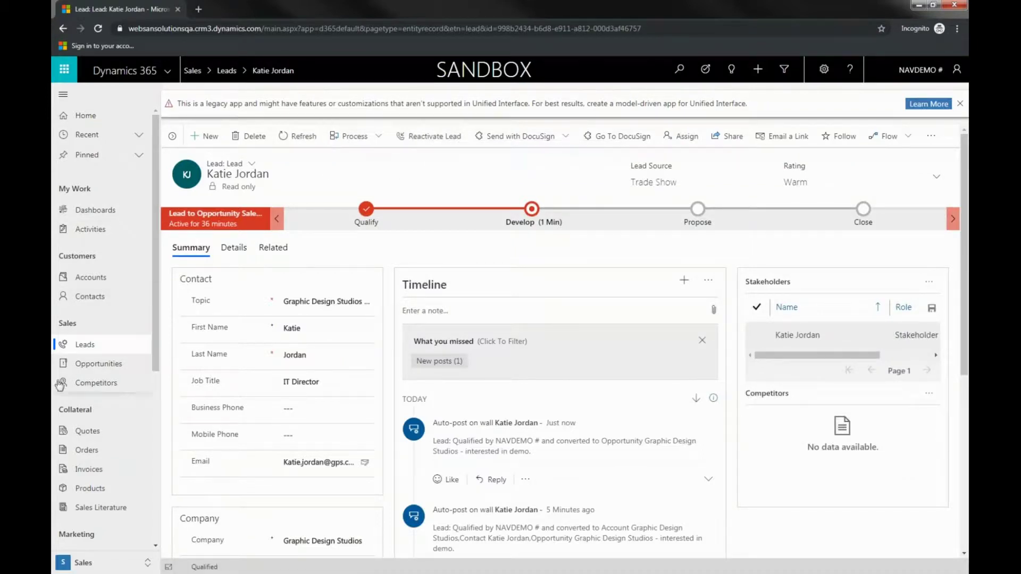
- In Opportunities, filter to G and open the Graphic Design Studios opportunity
left_click(98, 363)
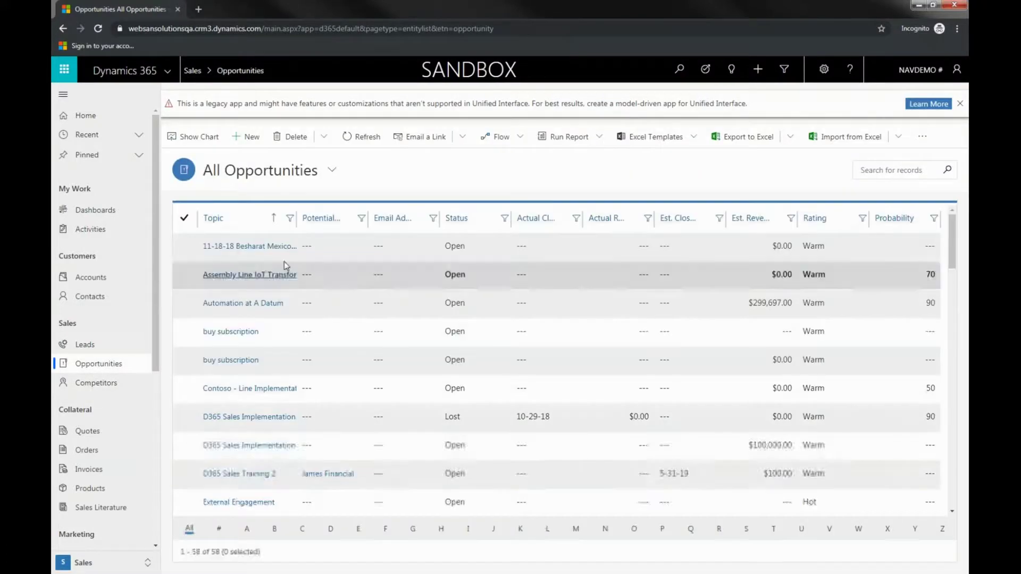
left_click(331, 170)
left_click(231, 220)
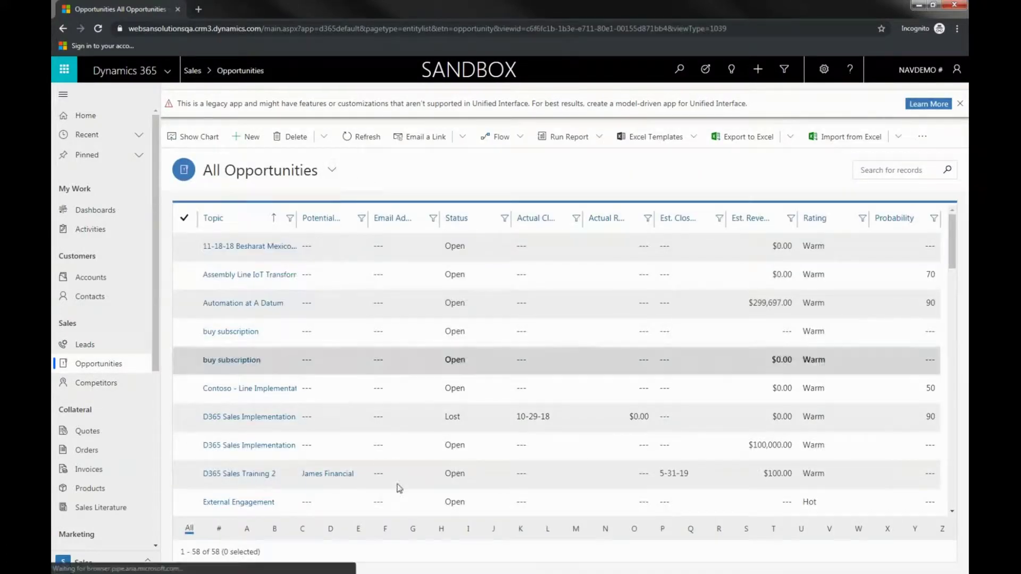
left_click(413, 529)
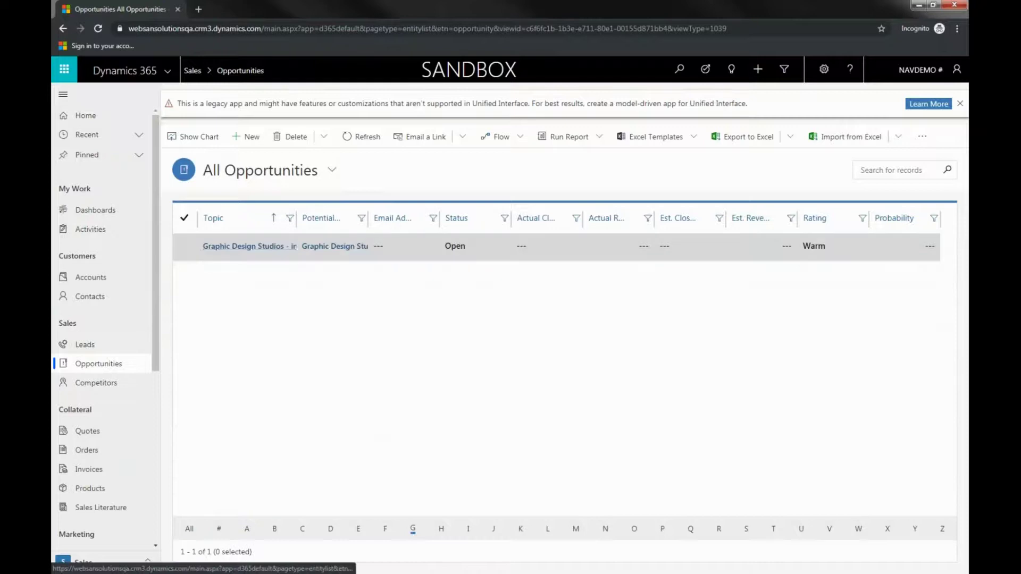
left_click(241, 246)
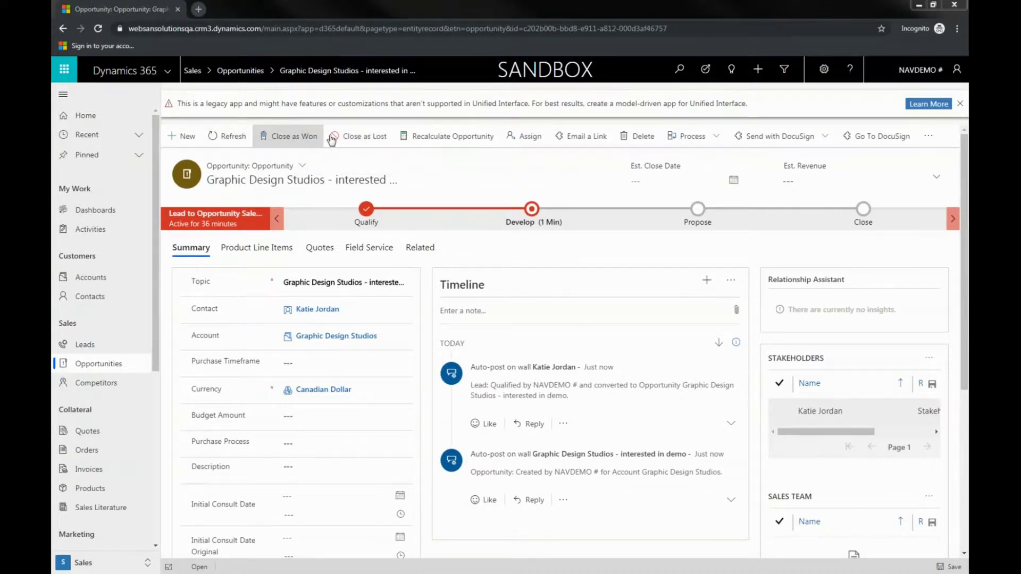
scroll(320, 320, "down", 1)
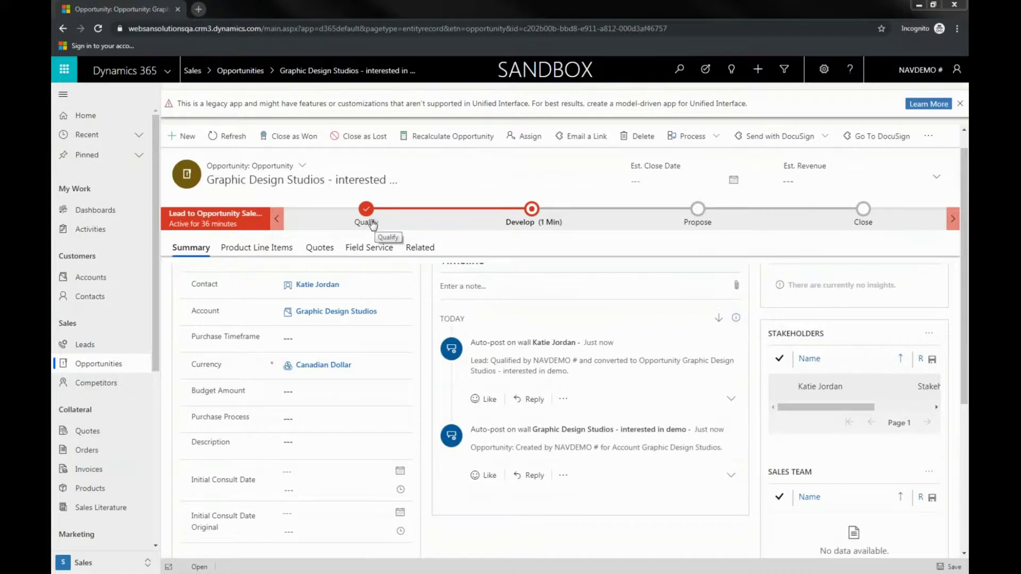
- Review the completed Qualify stage and the Develop stage's Customer Need and Proposed Solution fields
left_click(367, 223)
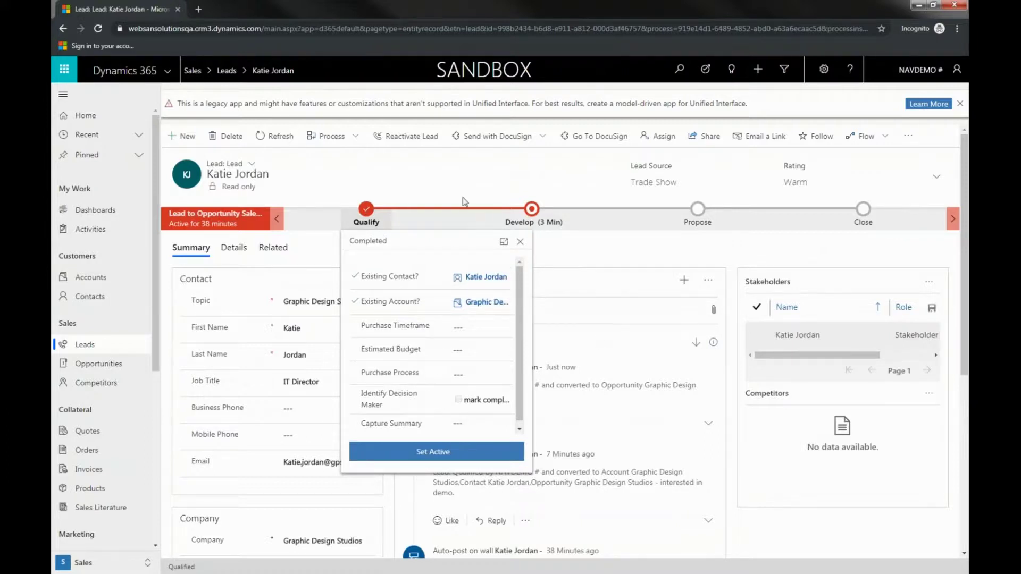
left_click(542, 212)
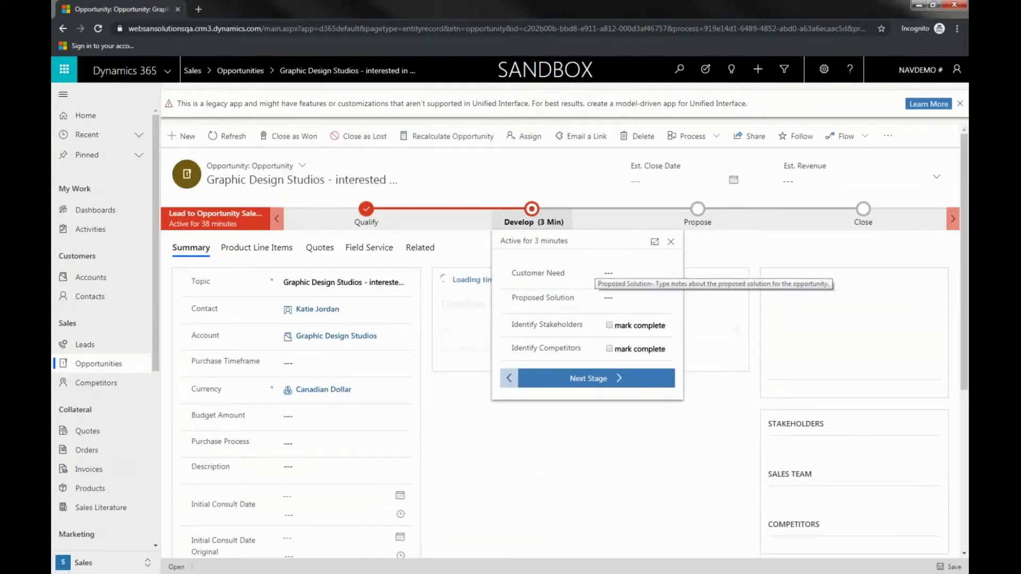
left_click(626, 275)
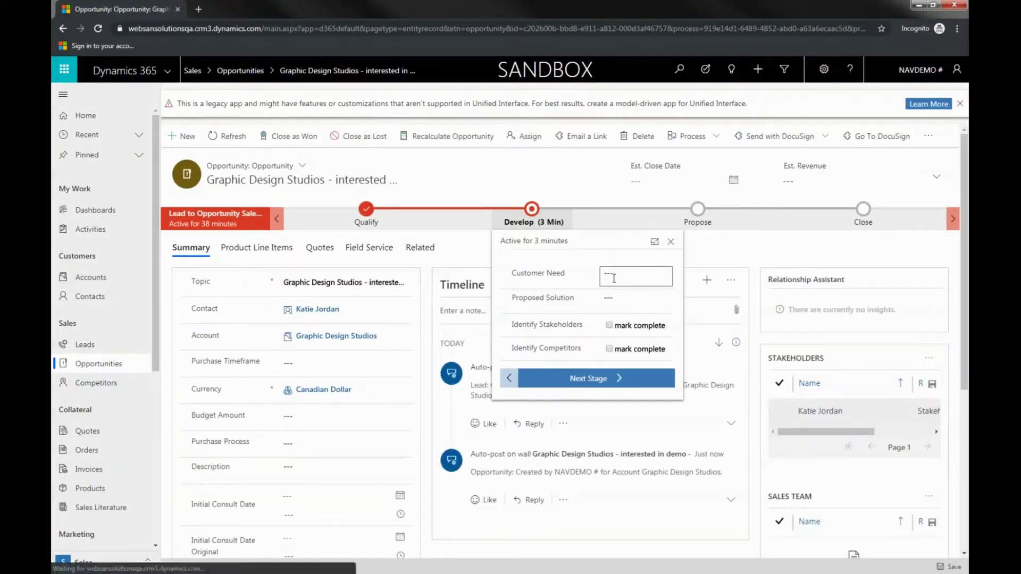
left_click(622, 300)
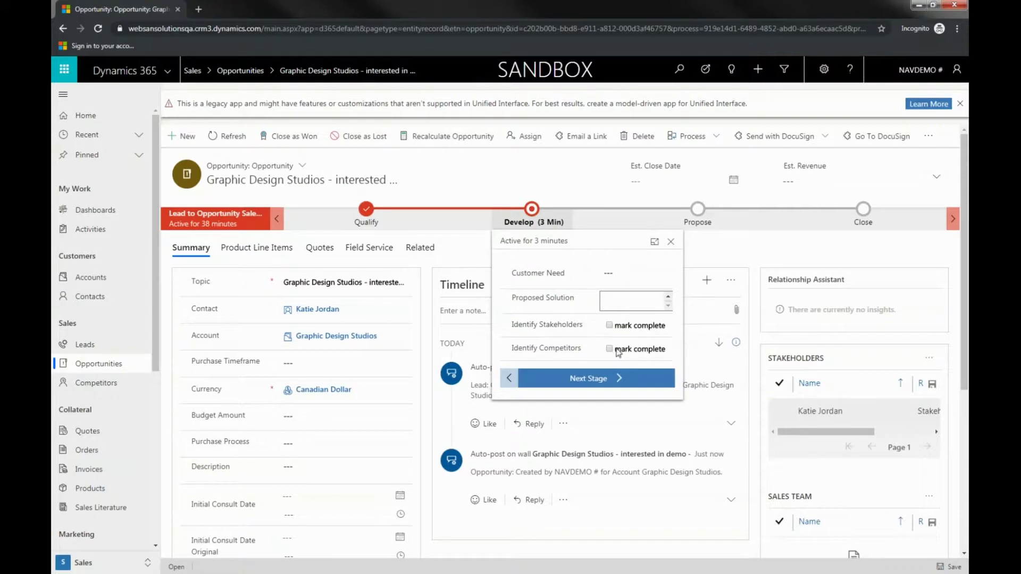
left_click(542, 212)
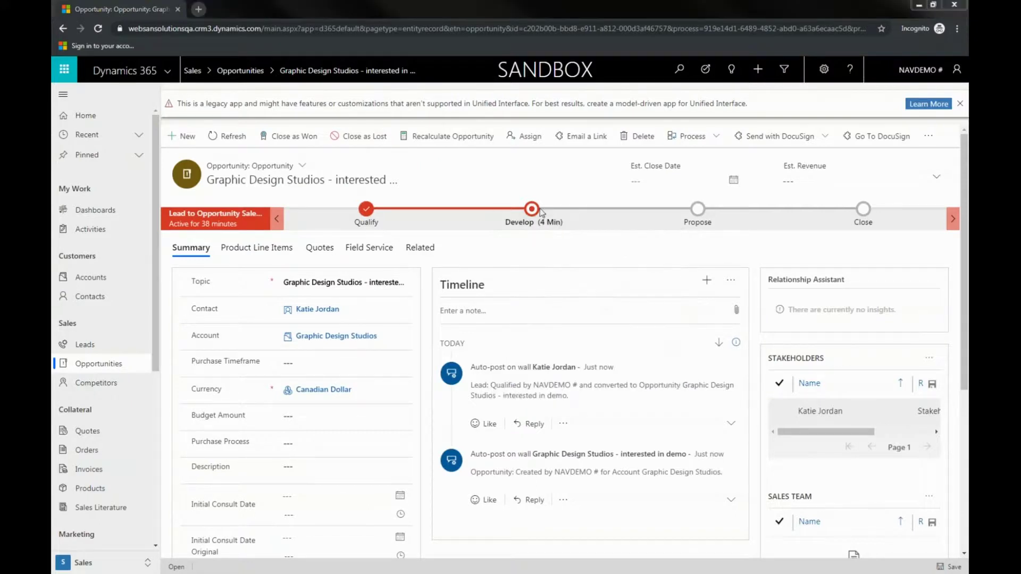
left_click(531, 211)
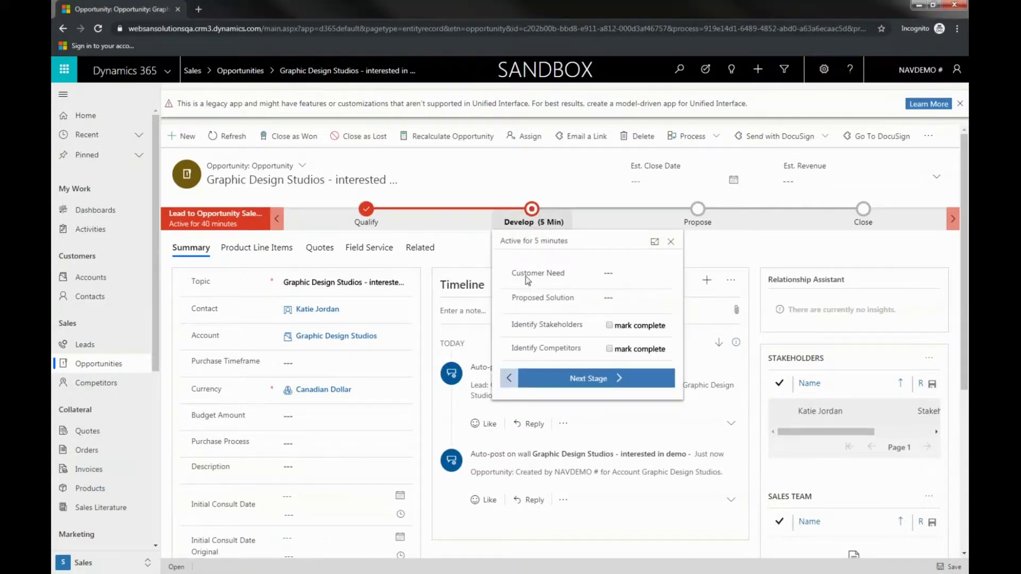
- Advance the opportunity through Propose to Close and finish the sales process
left_click(561, 383)
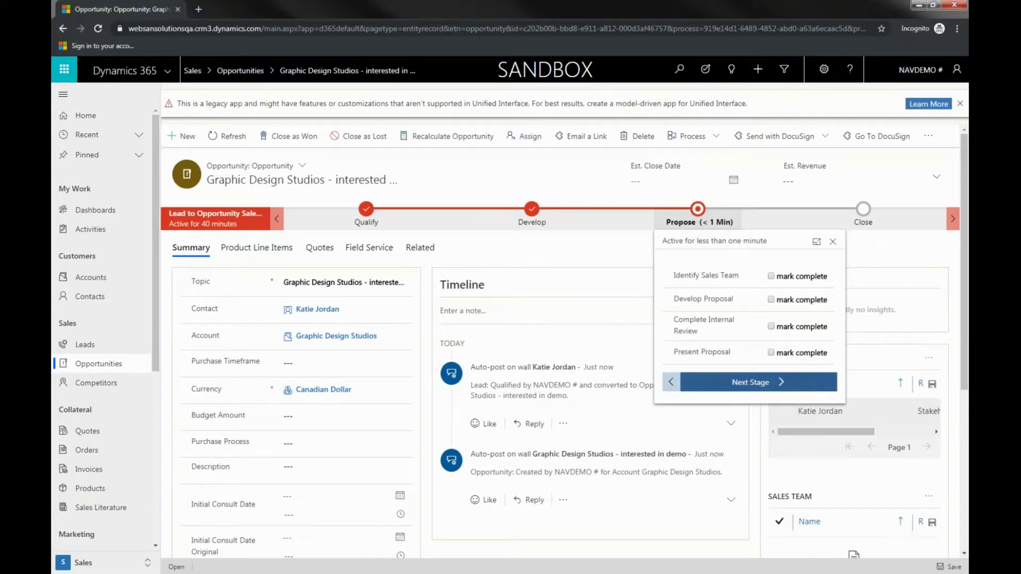
left_click(863, 213)
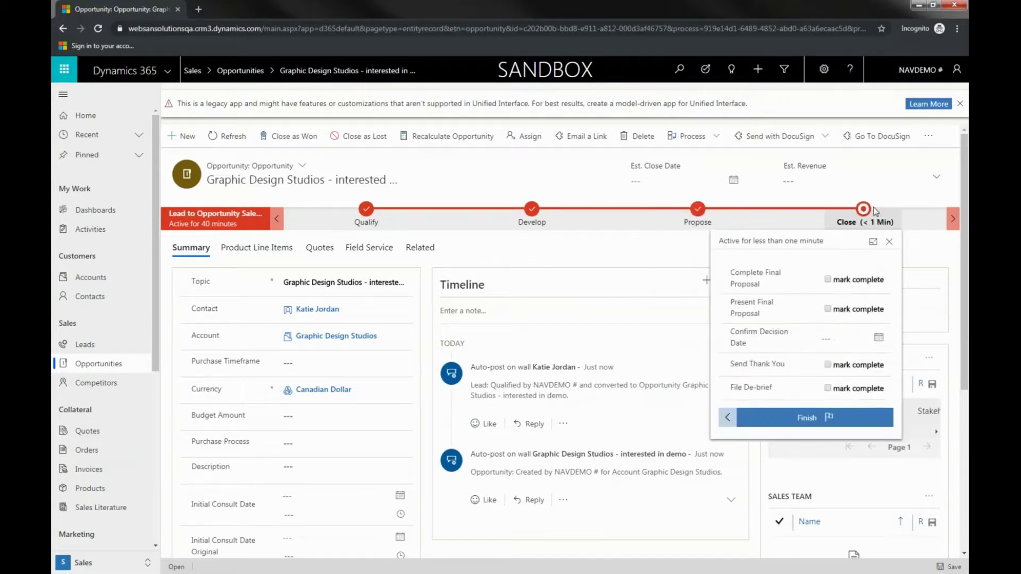
left_click(818, 420)
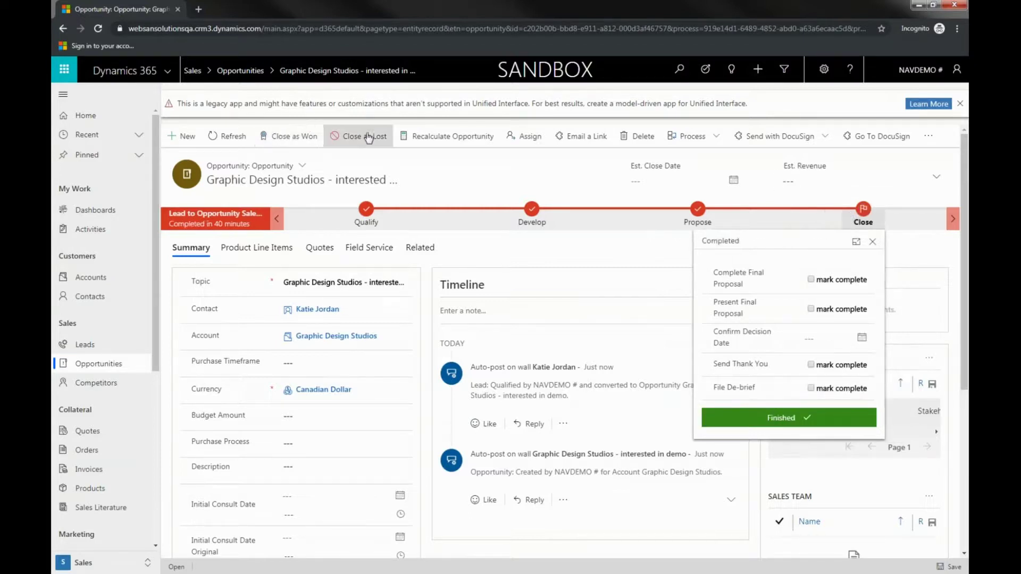
left_click(873, 242)
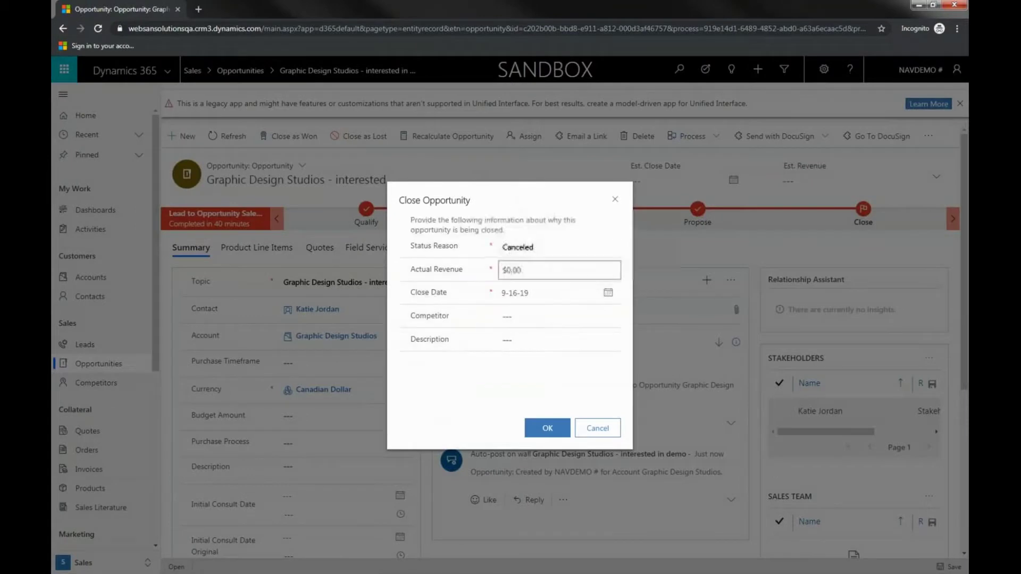
- Confirm the Close as Lost dialog with status reason Canceled, $0.00 actual revenue and close date 9-16-19
left_click(531, 247)
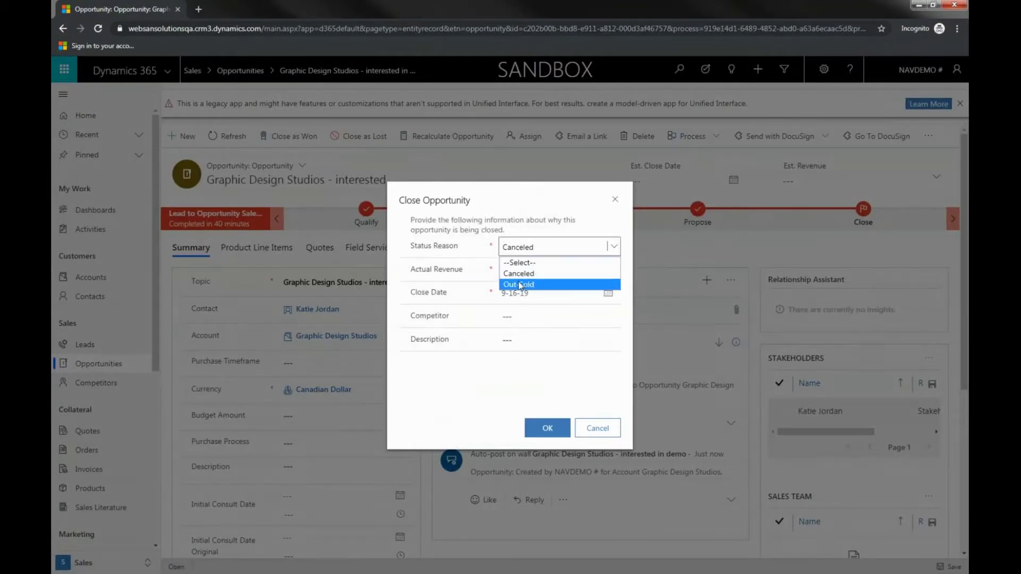
left_click(522, 274)
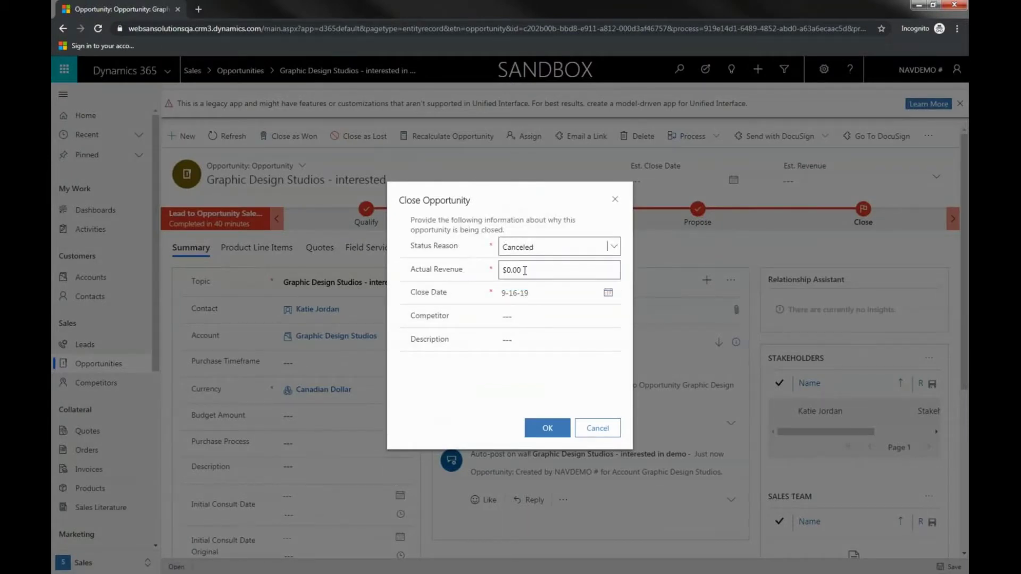
left_click(525, 271)
left_click(514, 293)
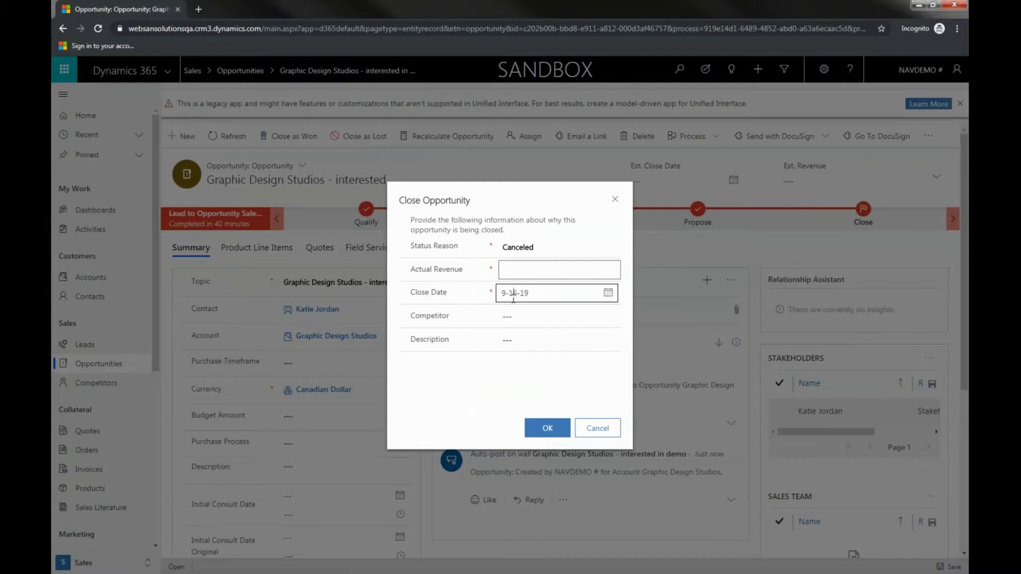
left_click(531, 384)
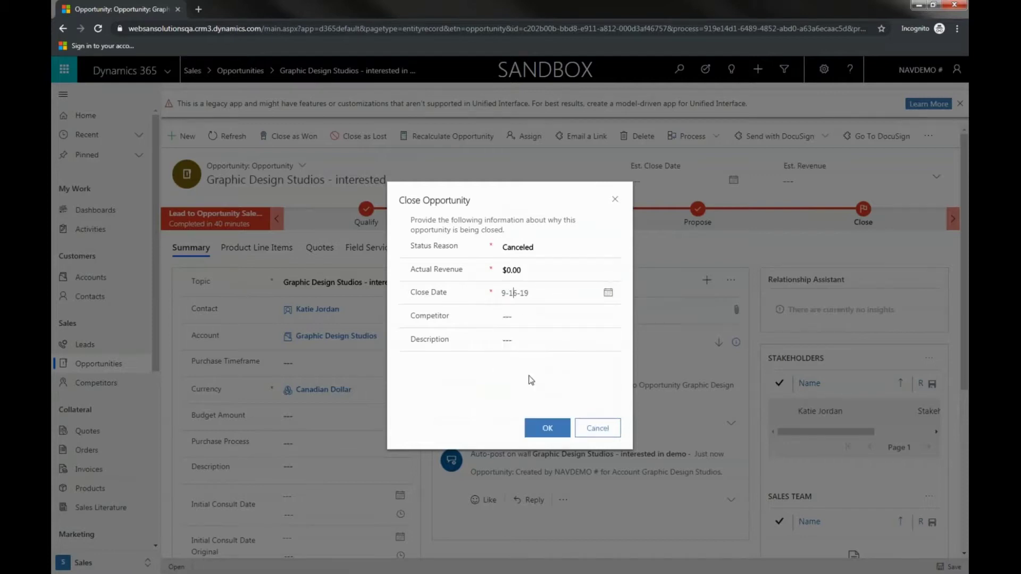
left_click(533, 317)
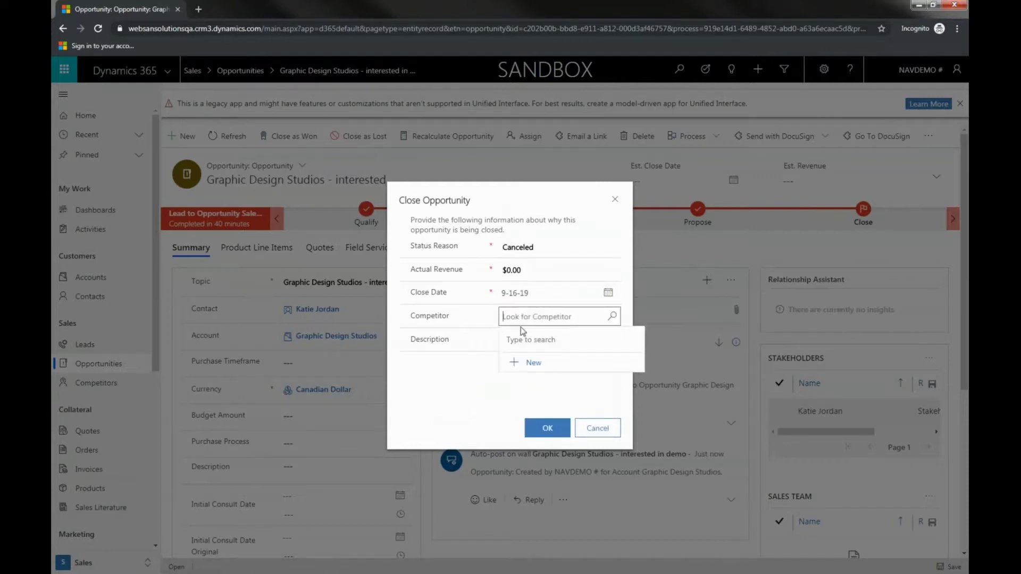
left_click(511, 340)
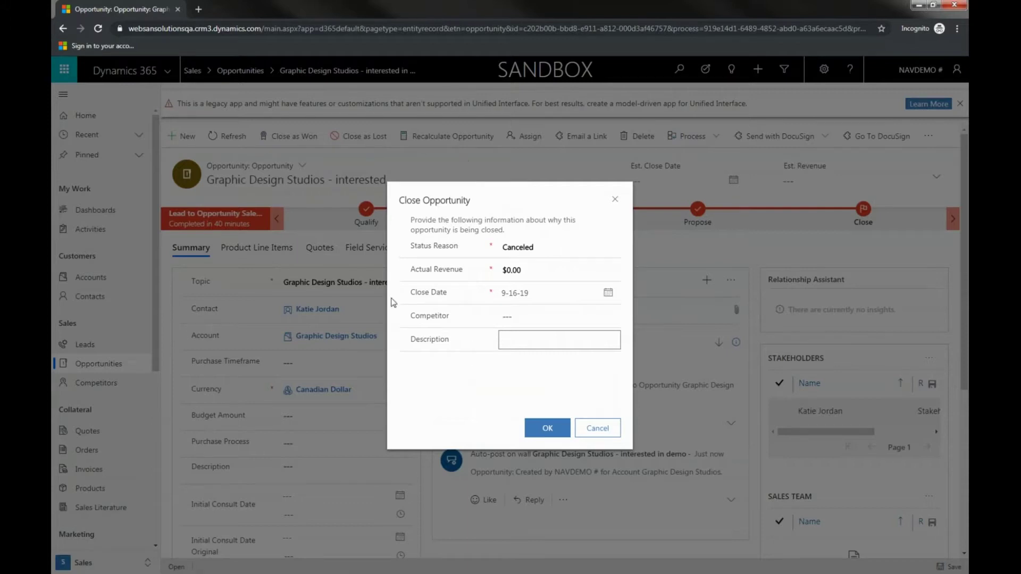
left_click(547, 429)
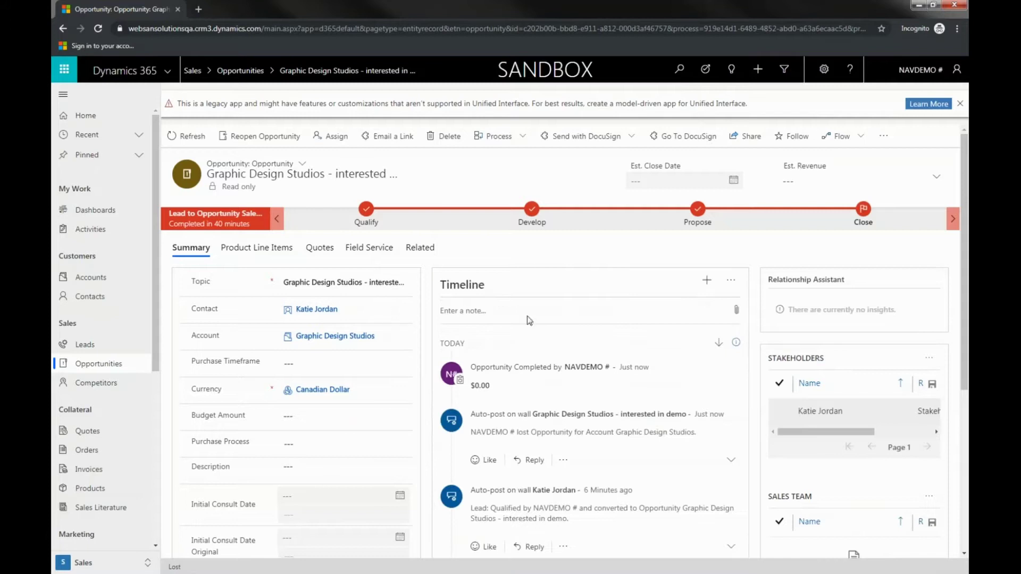
scroll(529, 319, "down", 3)
scroll(508, 342, "up", 3)
- Show the Closed Opportunities view listing Graphic Design Studios as Lost
left_click_drag(472, 369, 656, 376)
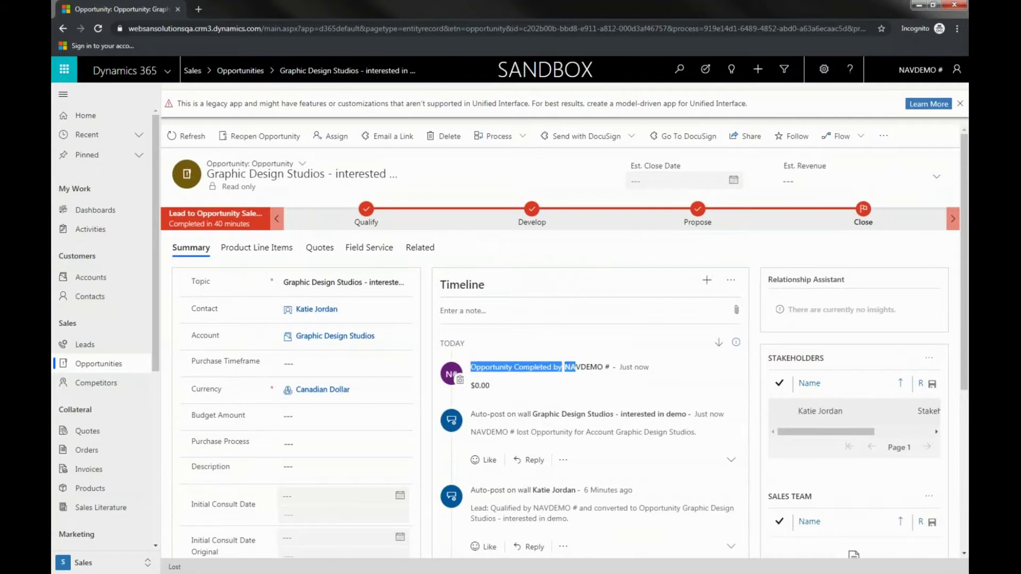
left_click(487, 368)
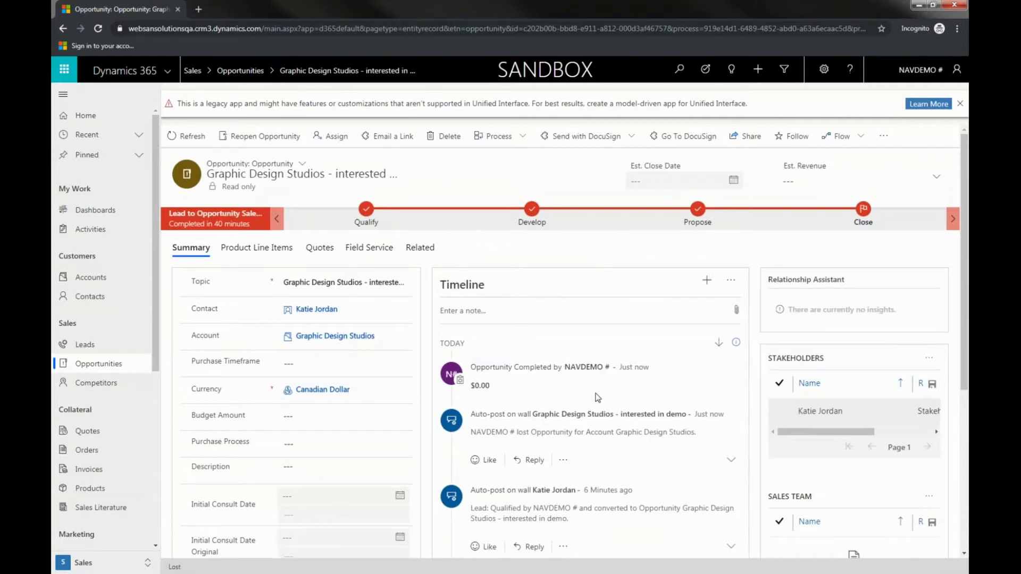
left_click(99, 364)
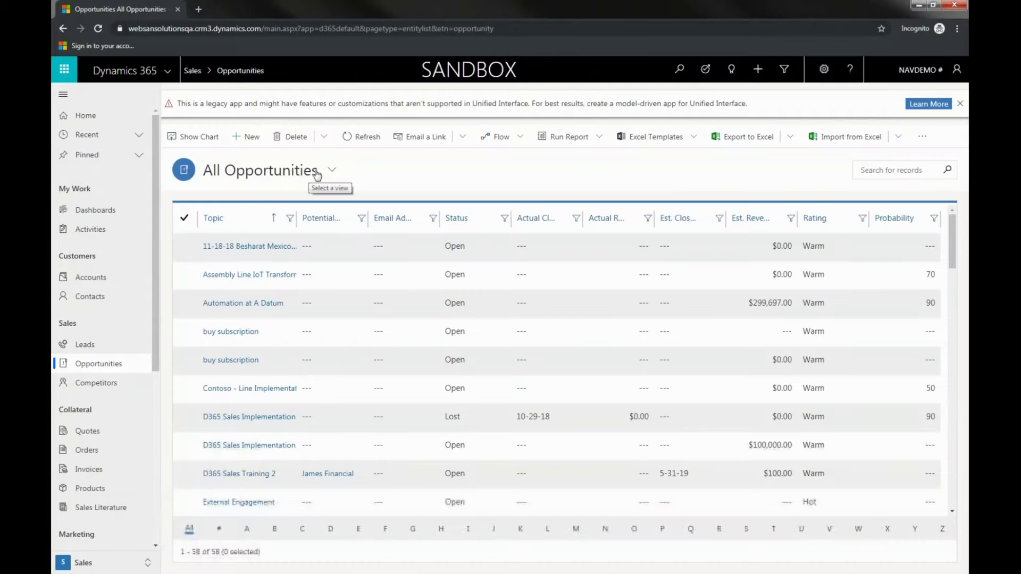
left_click(331, 170)
left_click(240, 237)
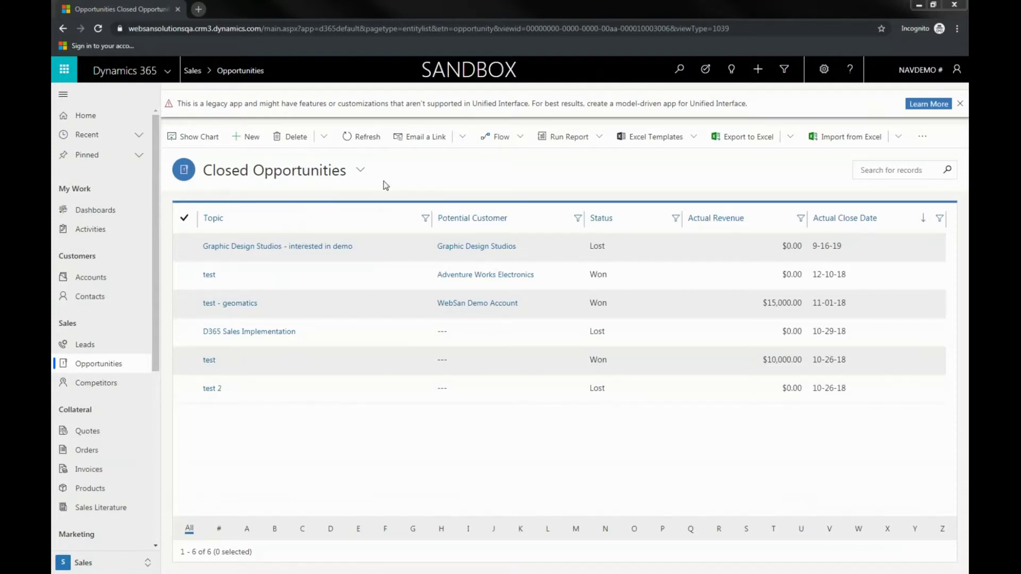
- Return to All Opportunities and then to the All Leads list
left_click(83, 365)
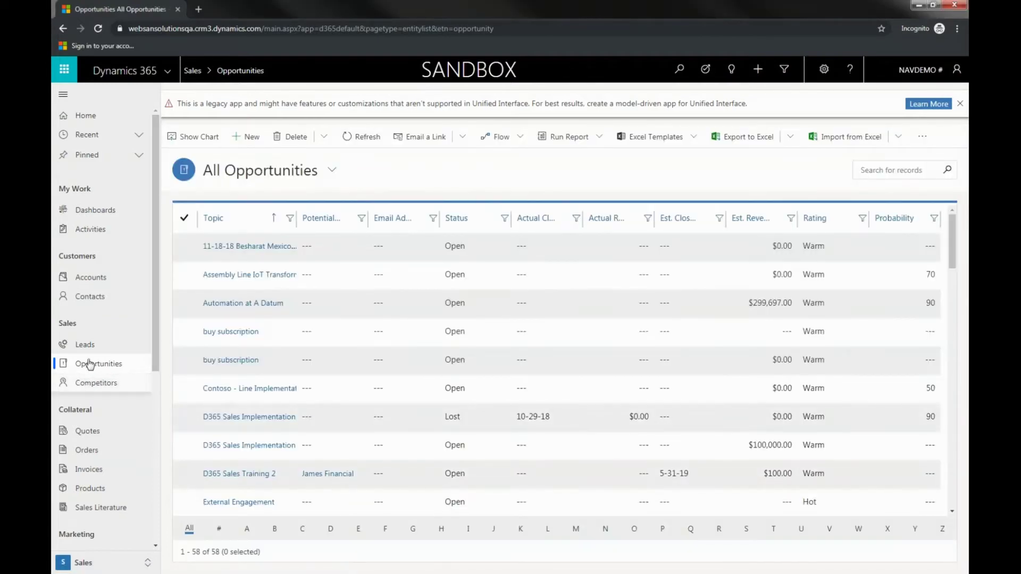
left_click(89, 345)
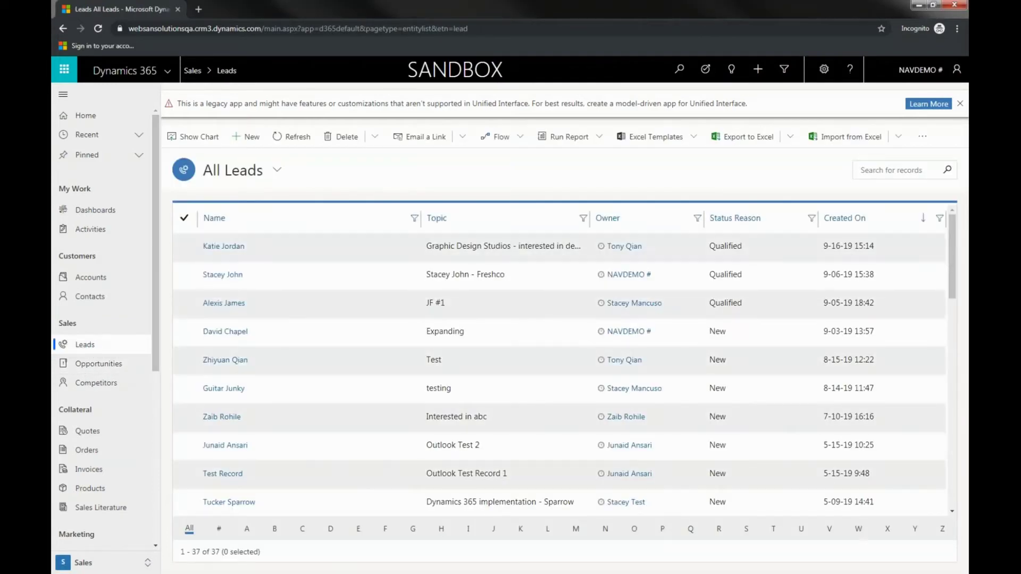